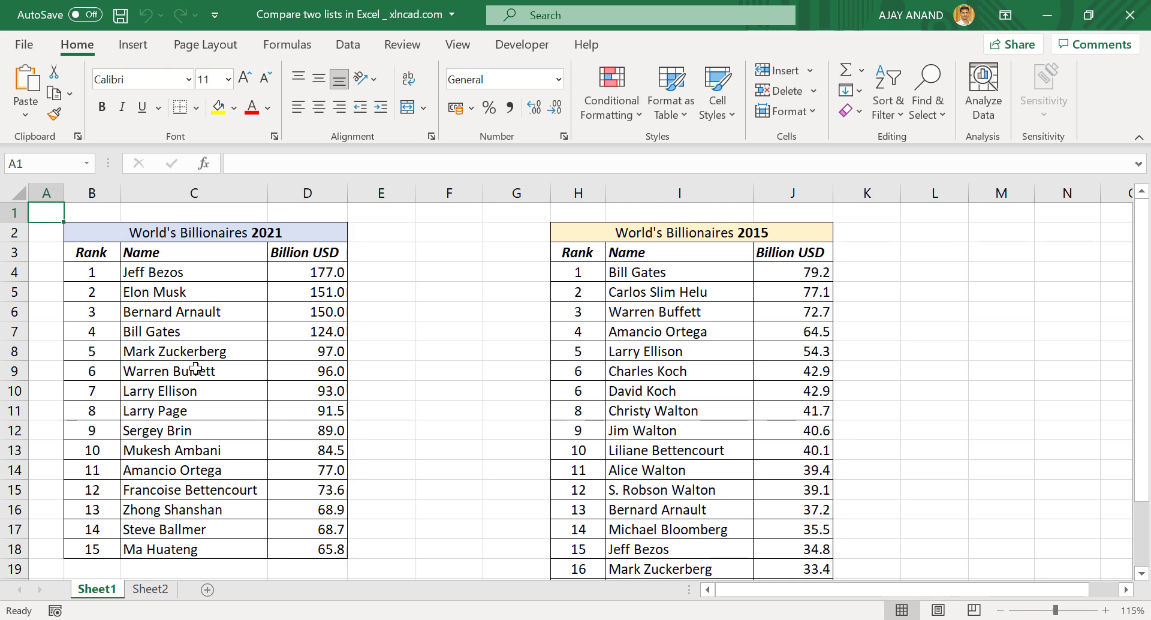
Start a MATCH formula in E4 using C4's 2021 name as the lookup value
scroll(657, 400, "up", 2)
scroll(657, 400, "up", 1)
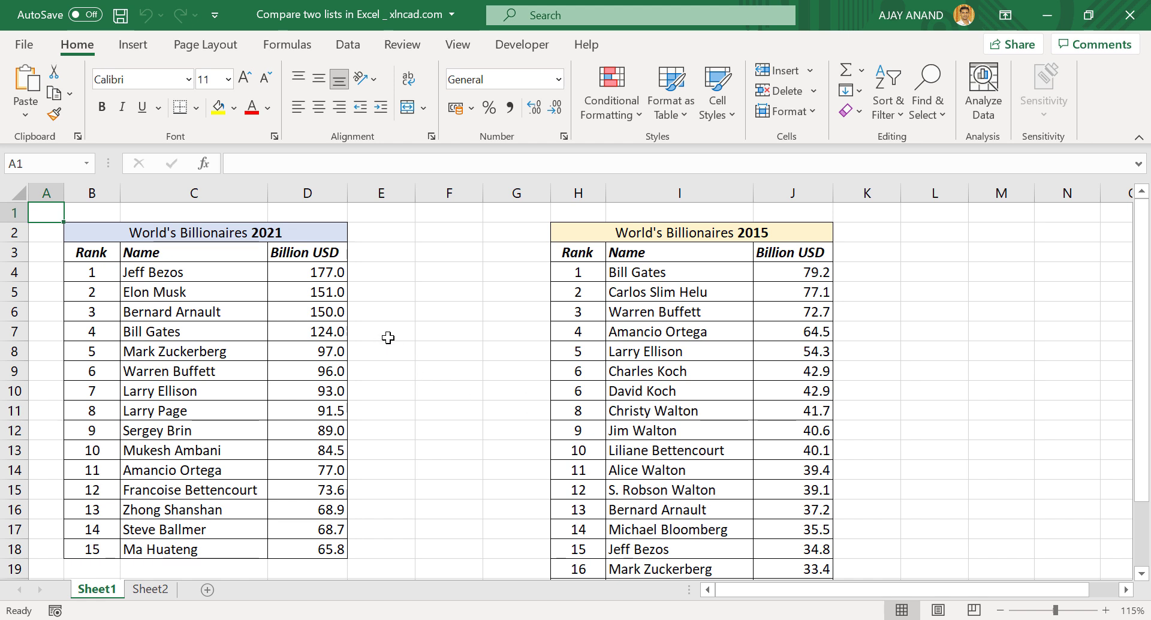
left_click(391, 274)
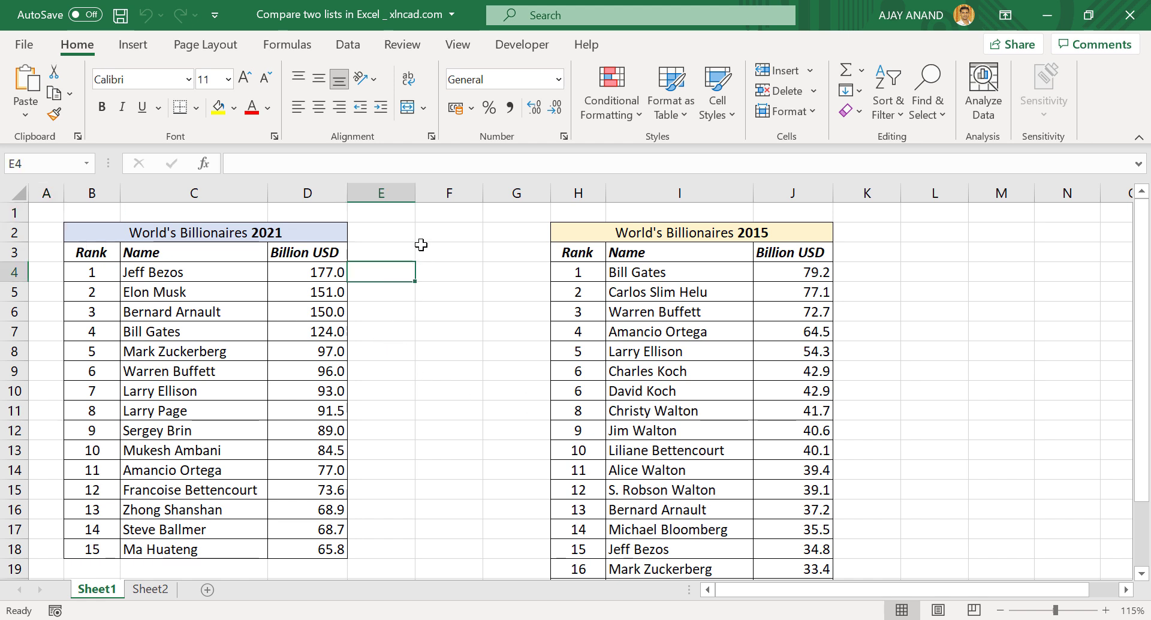
left_click(301, 158)
type("=")
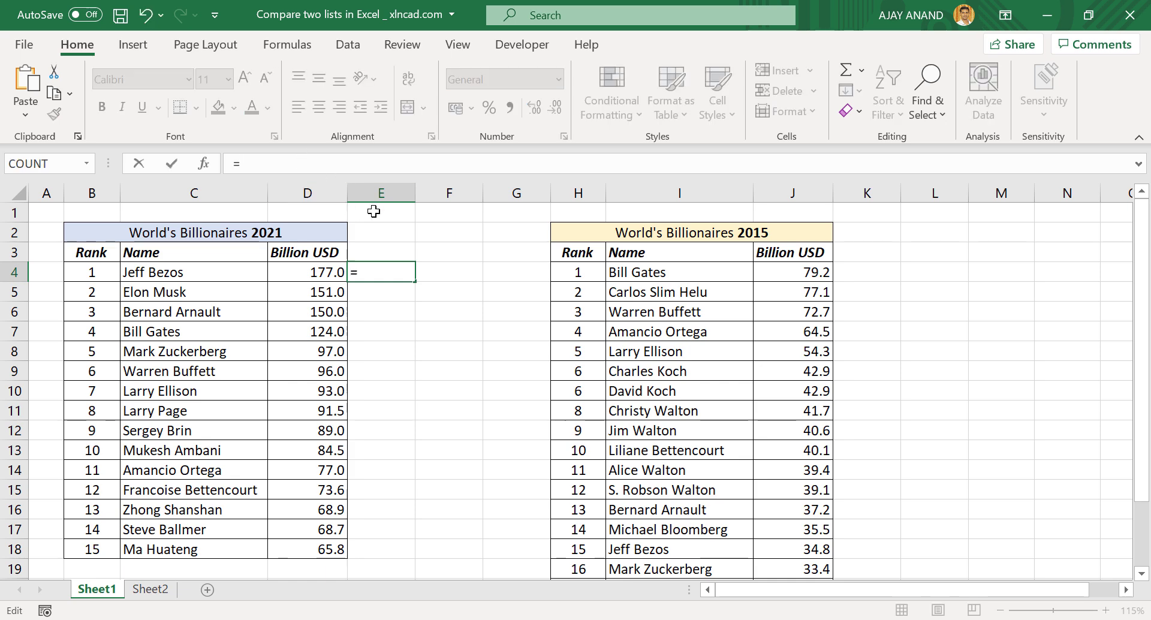
type("MATCH")
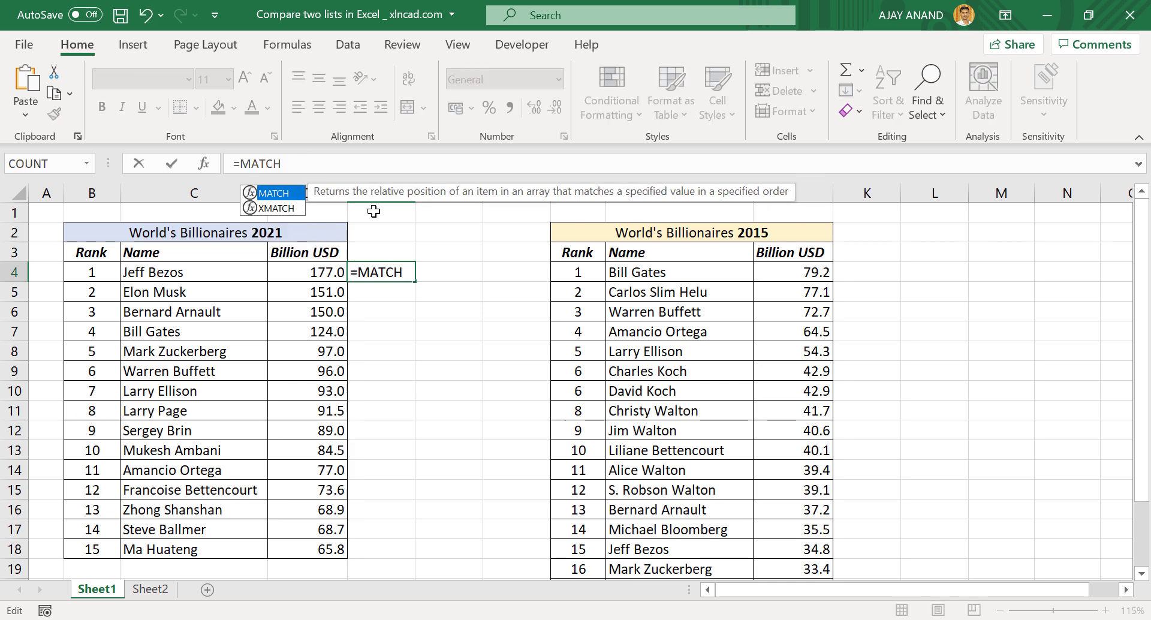
type("(")
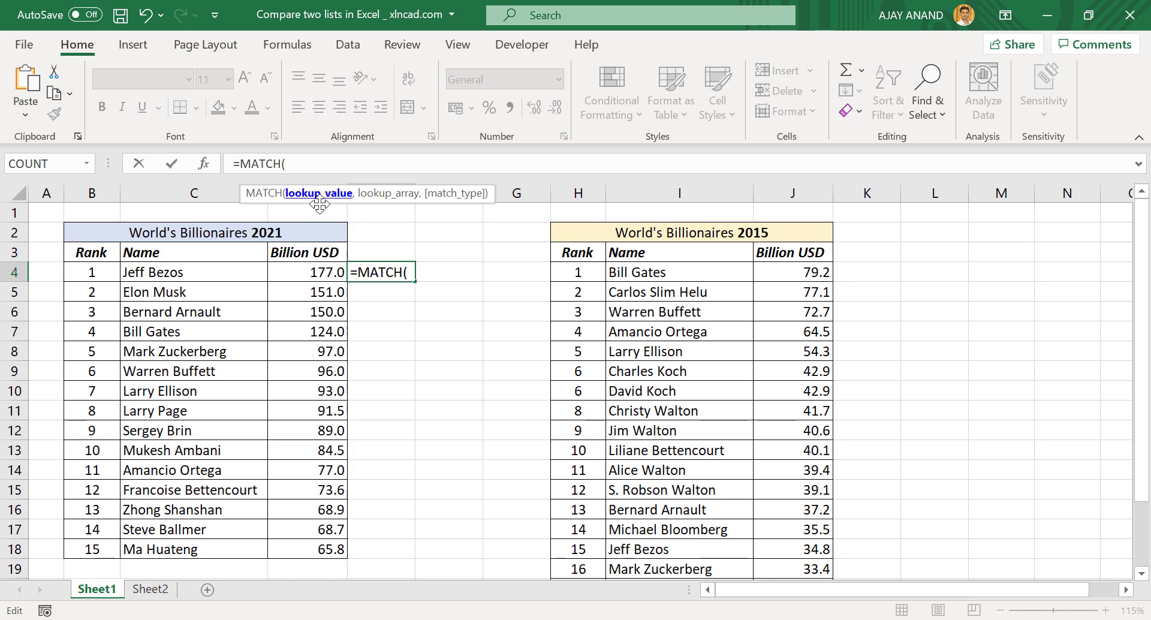
left_click(212, 271)
type(",")
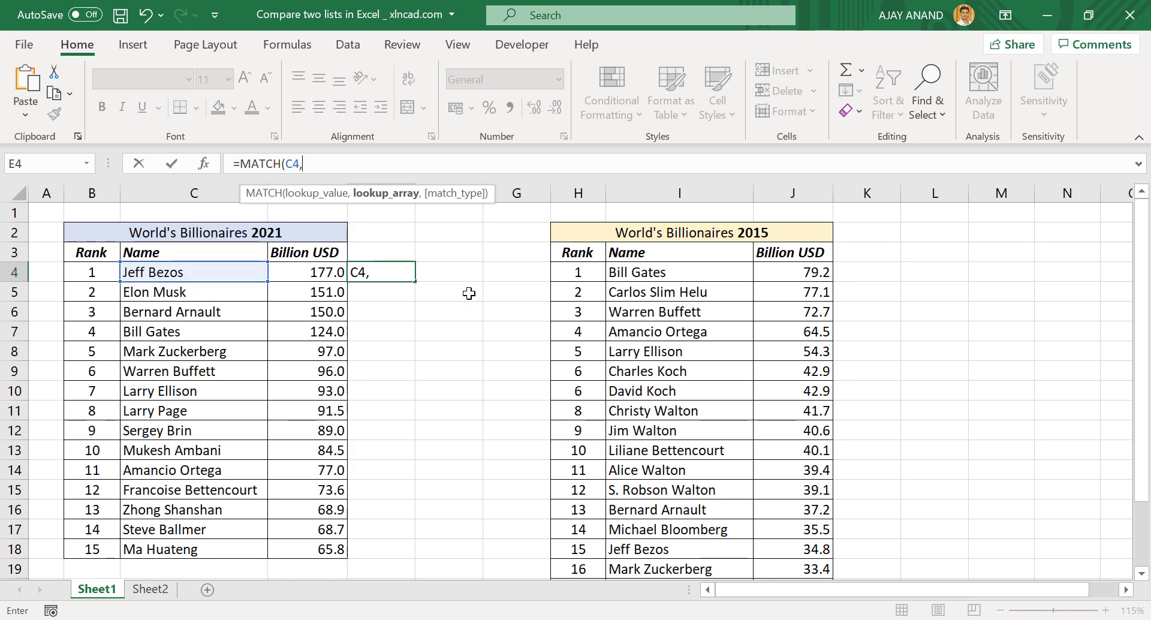
Complete it with the absolute range $I$4:$I$23 and exact match, returning 15
left_click_drag(669, 272, 674, 547)
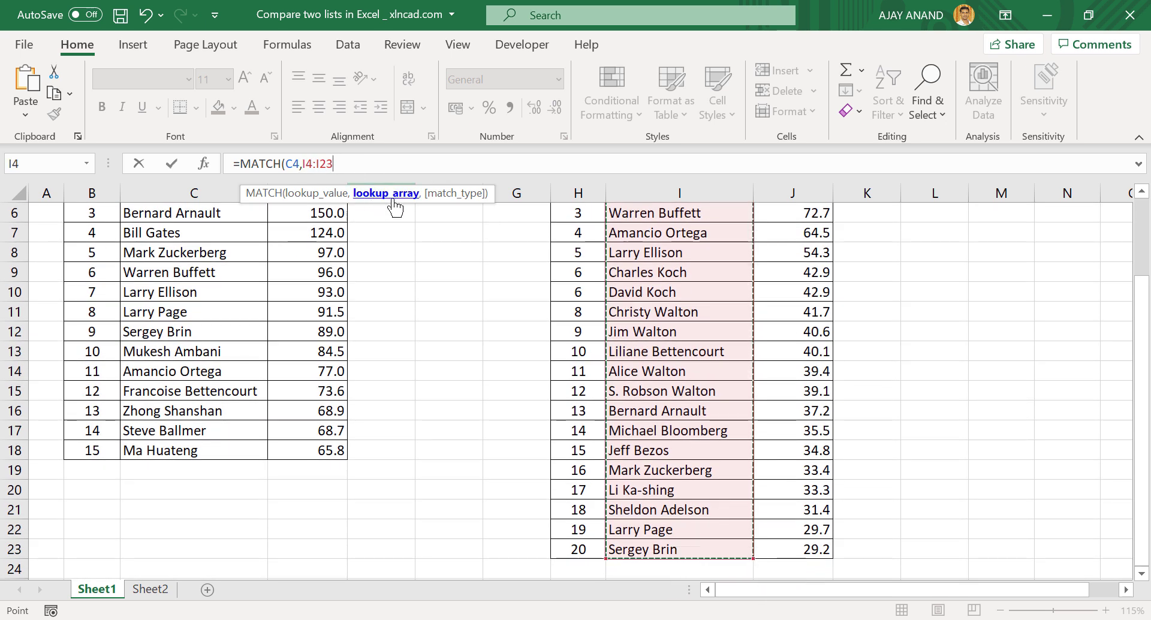
key("F4")
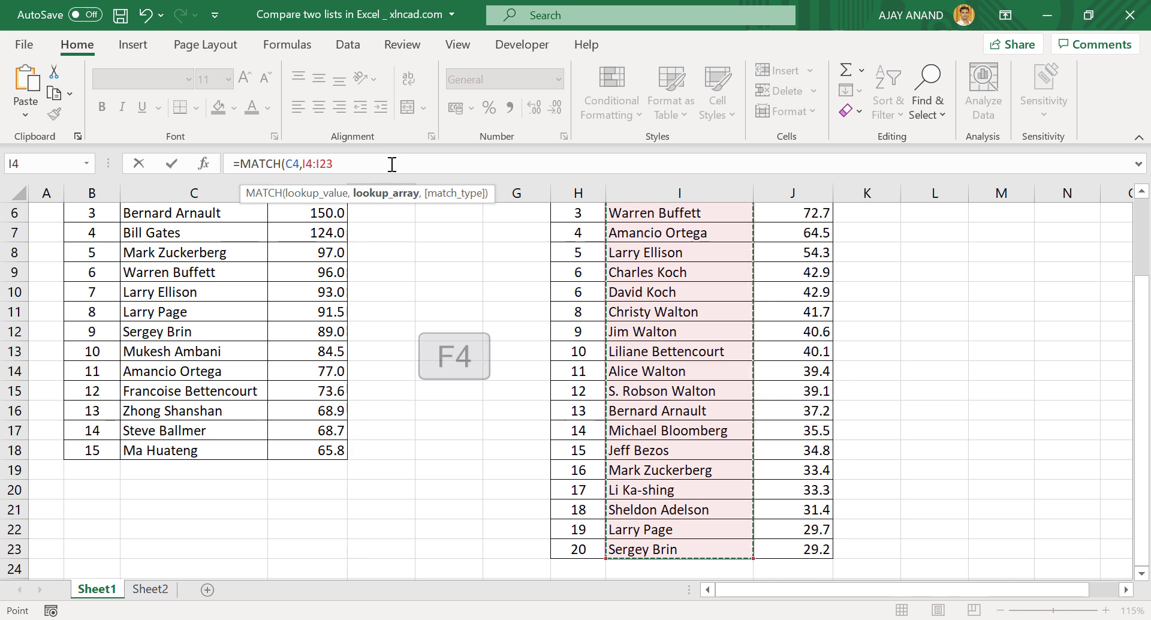
key("F4")
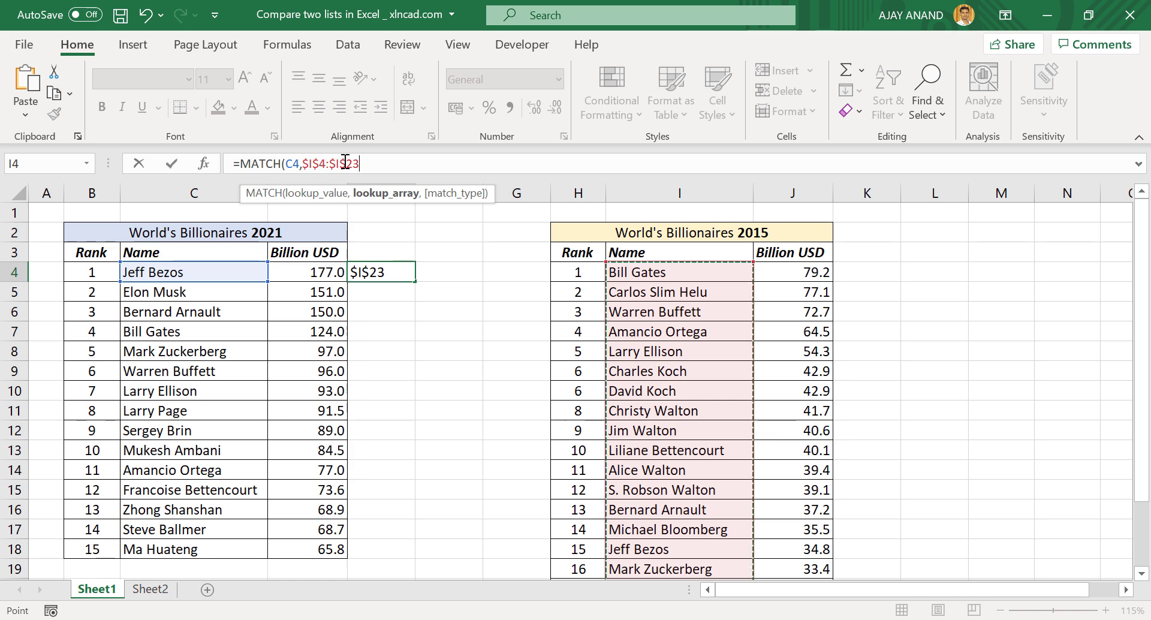
type(",")
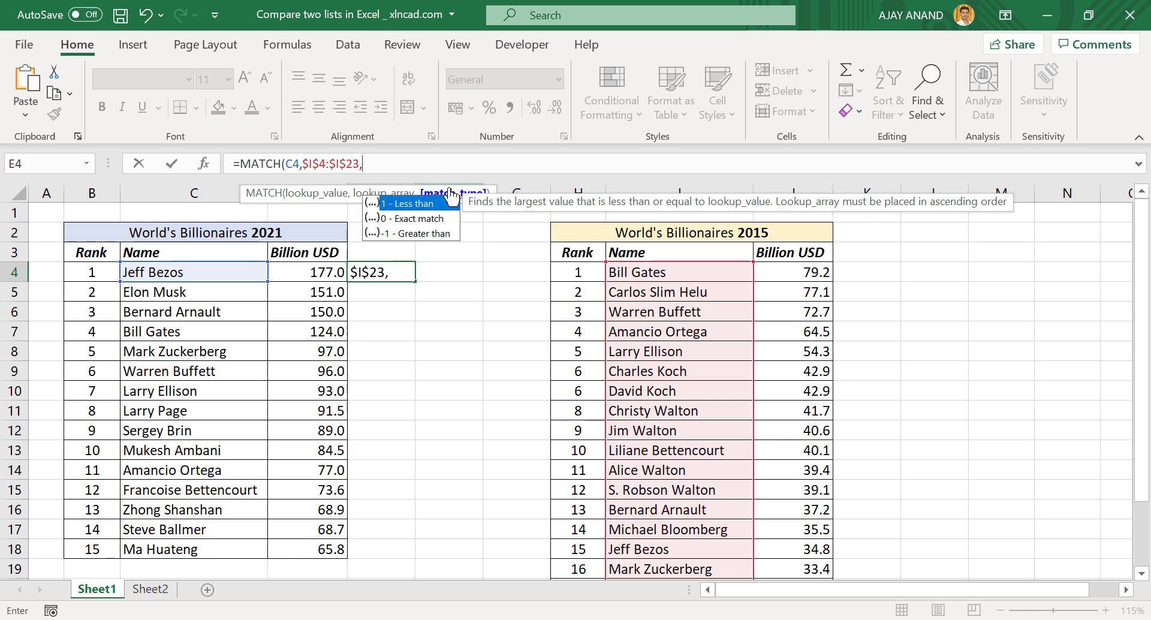
double_click(416, 220)
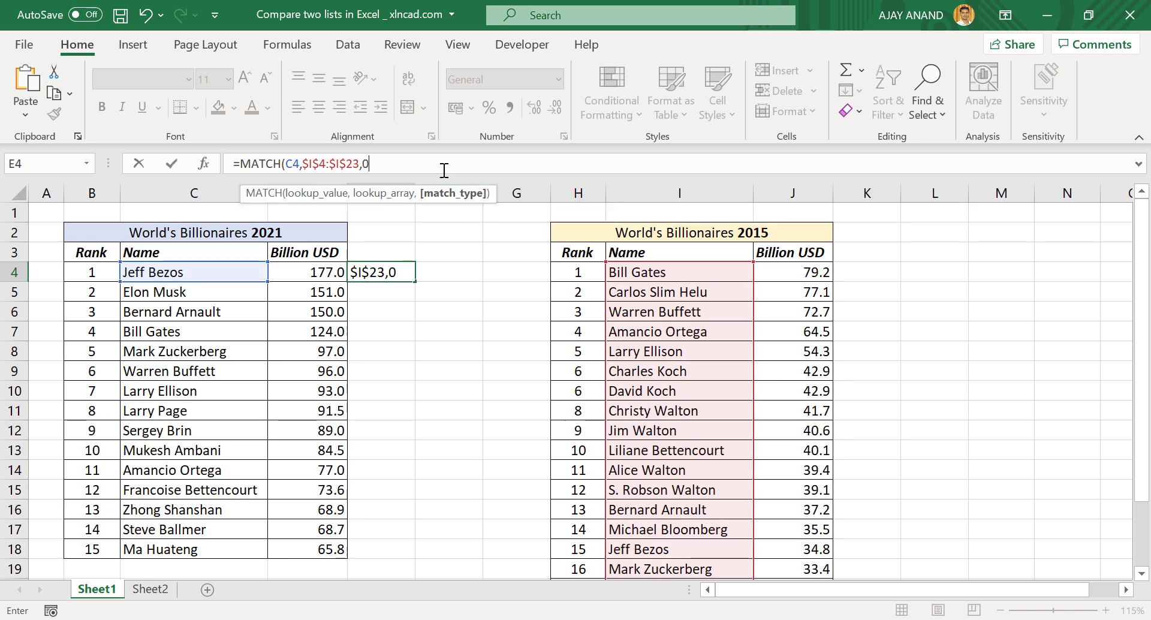
type(")")
key("Return")
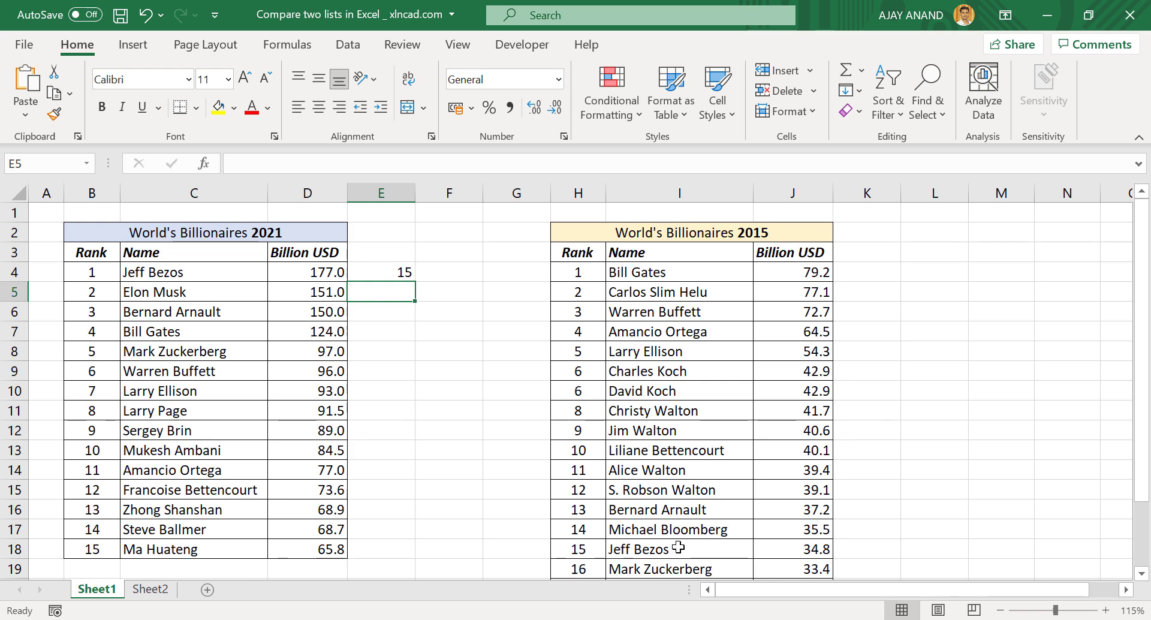
Fill E4's MATCH formula down to E18, giving 2015 positions or #N/A
left_click(383, 274)
left_click_drag(417, 282, 418, 302)
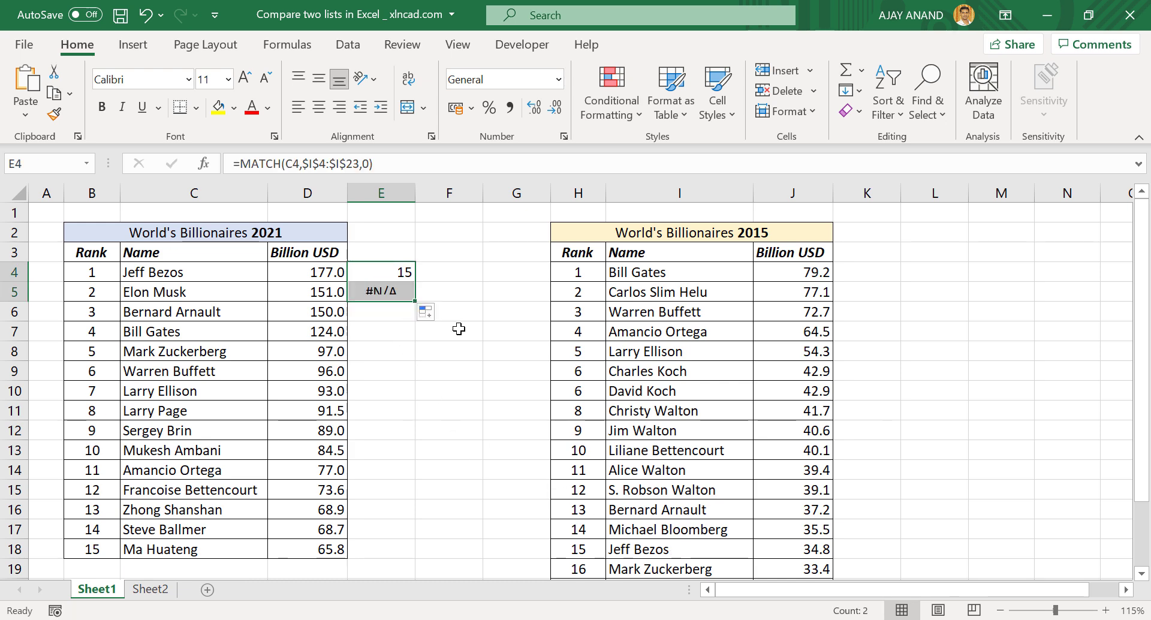
left_click(457, 351)
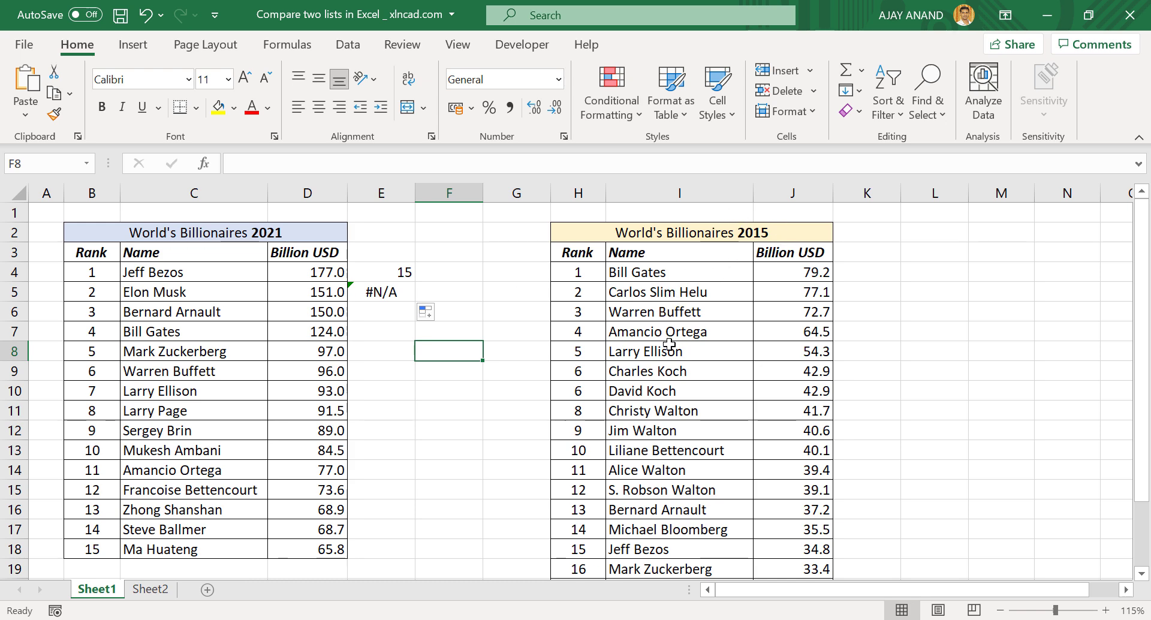
scroll(673, 366, "down", 2)
scroll(665, 473, "up", 2)
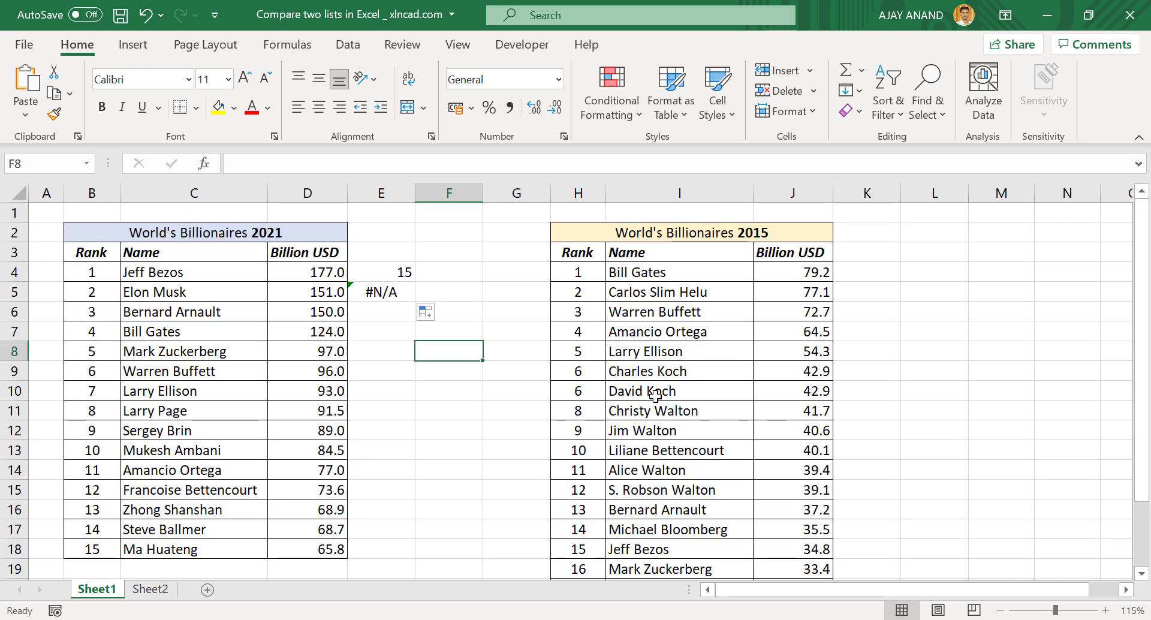
left_click(405, 300)
left_click_drag(414, 301, 411, 373)
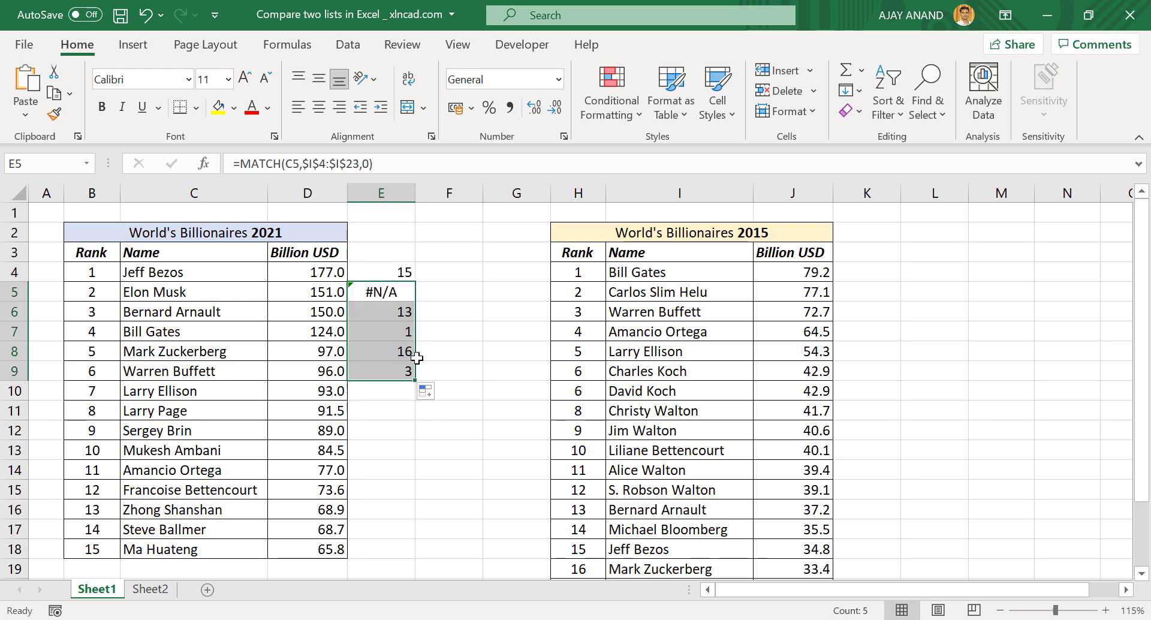
left_click(390, 336)
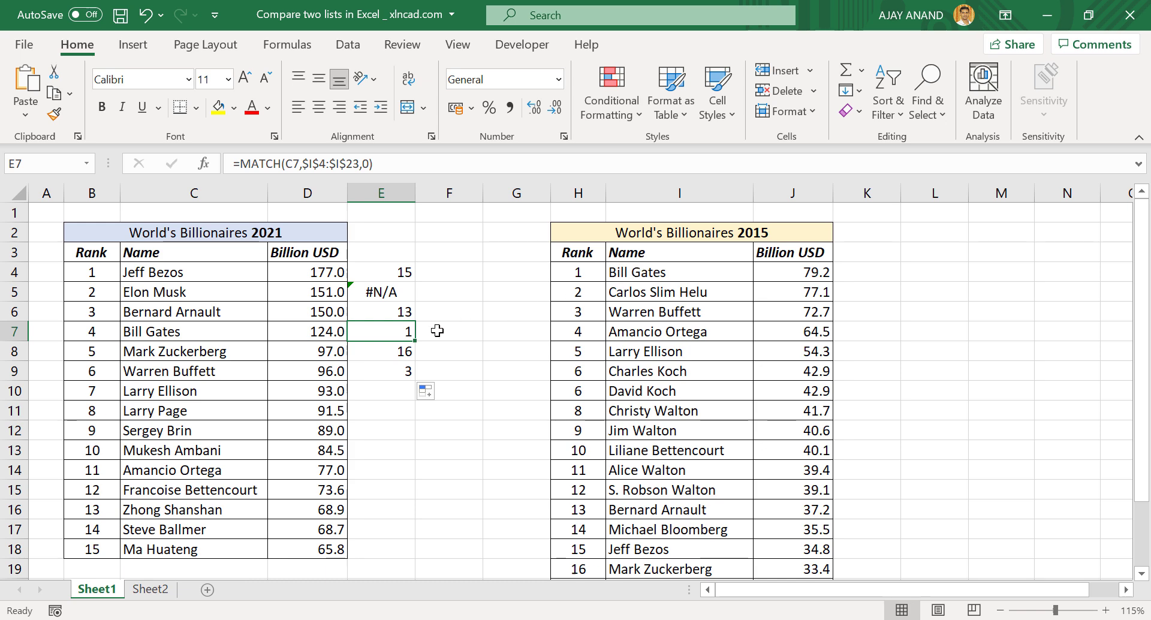
left_click(401, 372)
left_click_drag(417, 381, 415, 555)
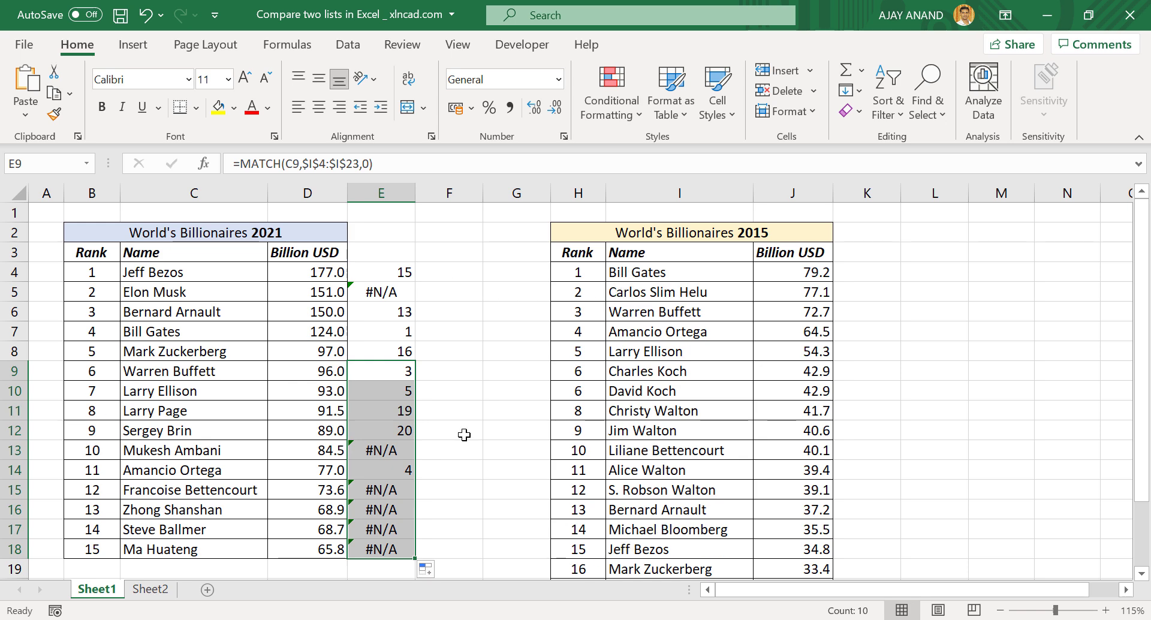
left_click(229, 376)
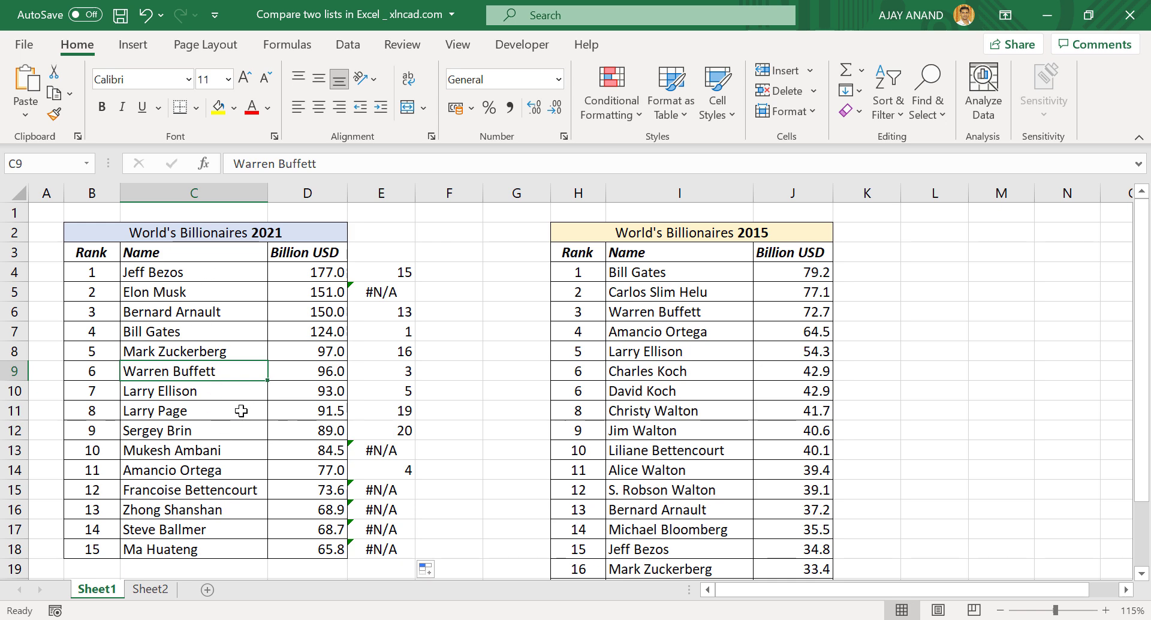
Copy the MATCH expression from E4's formula in the formula bar
left_click(390, 269)
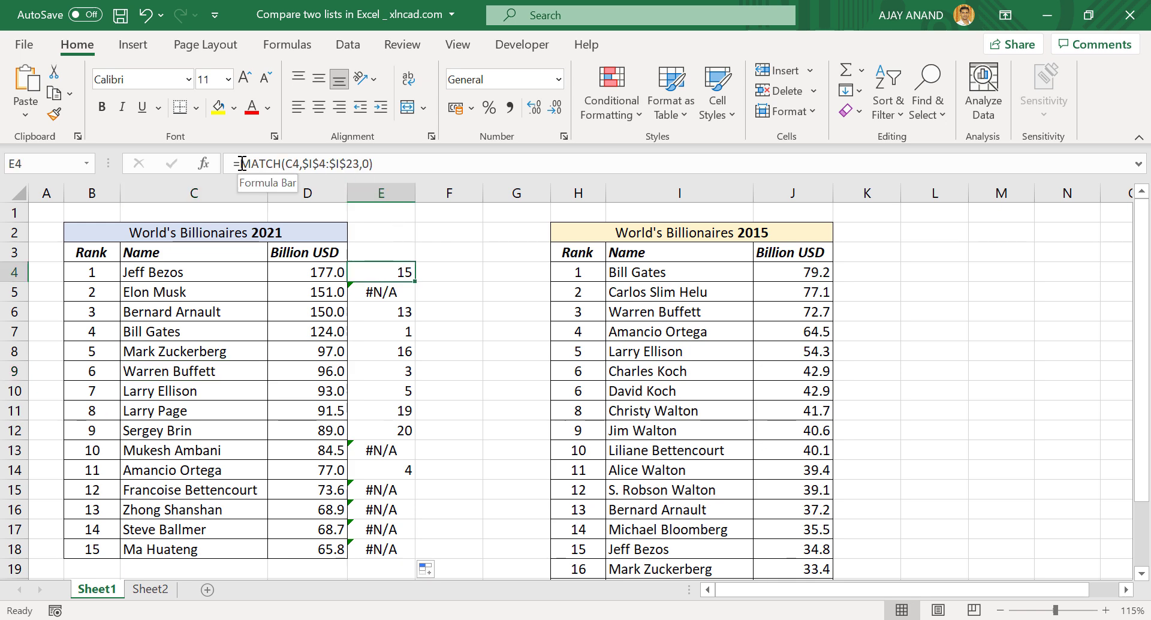
left_click_drag(237, 162, 386, 163)
key("ctrl+c")
right_click(358, 161)
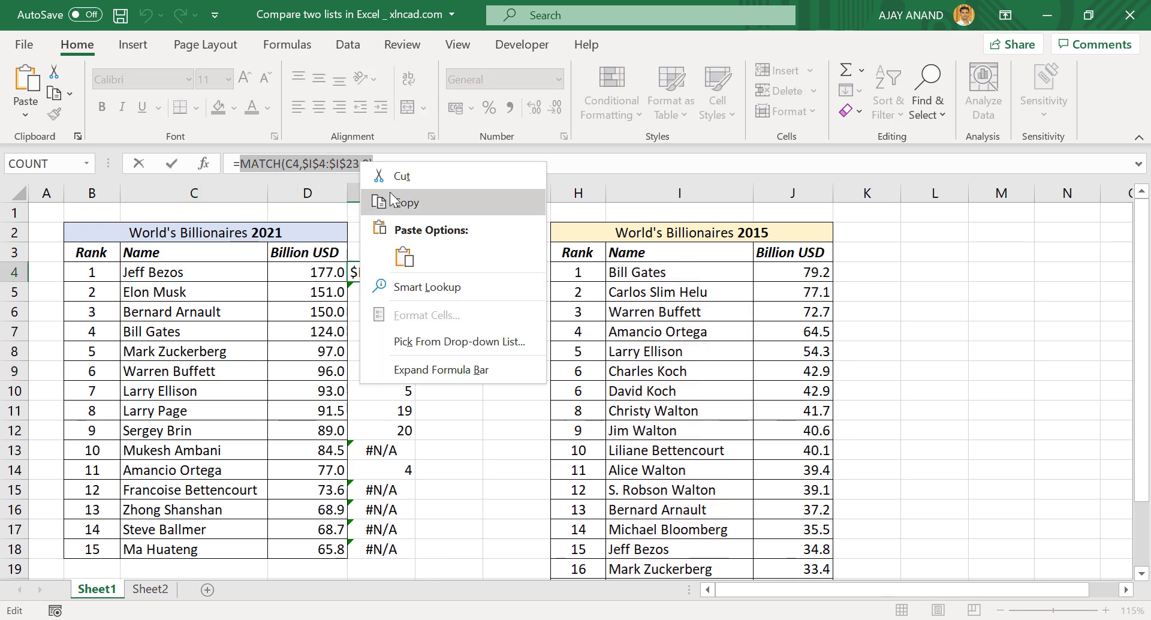
key("Escape")
key("Escape")
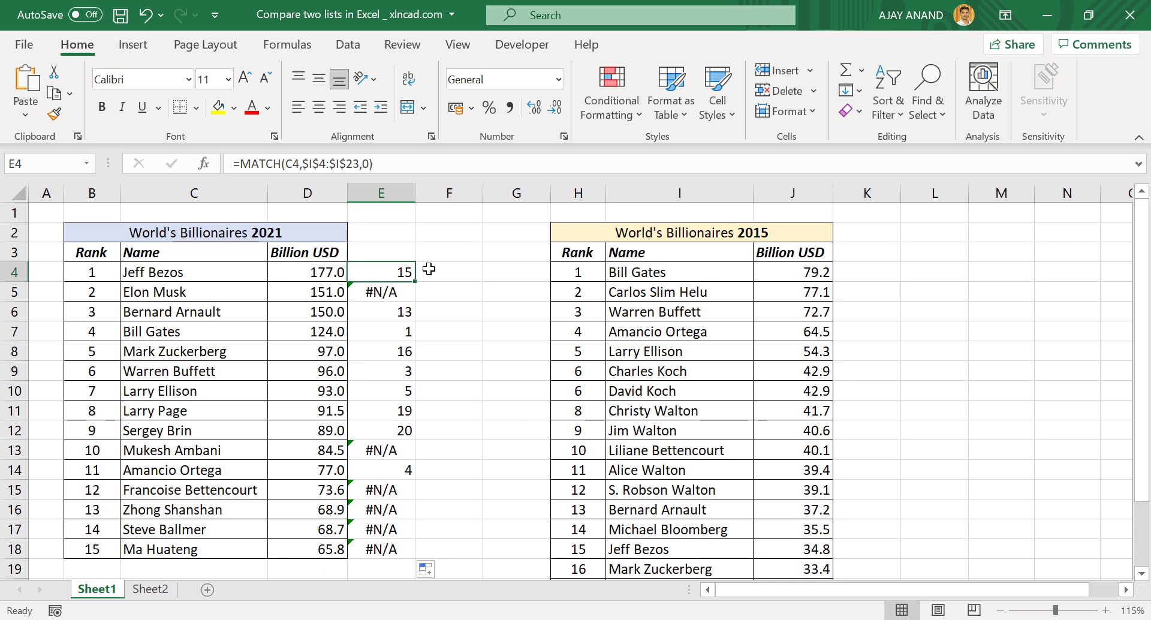
Create a formula rule for C4:C18 reading =ISNUMBER(MATCH(C4,$I$4:$I$23,0))
left_click_drag(209, 271, 195, 548)
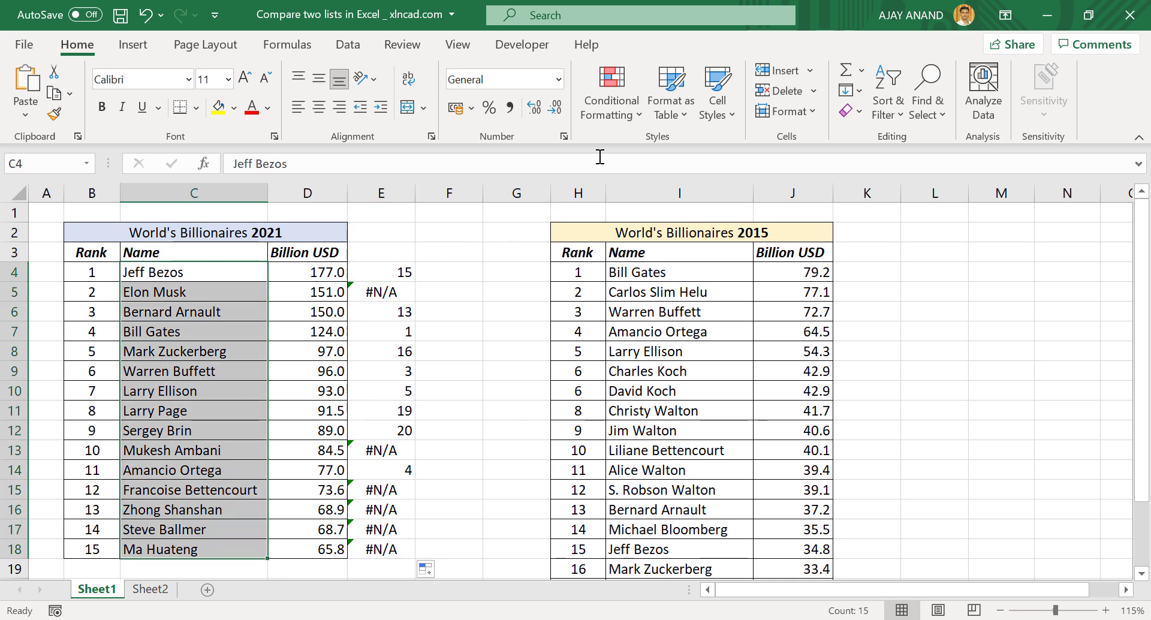
left_click(609, 114)
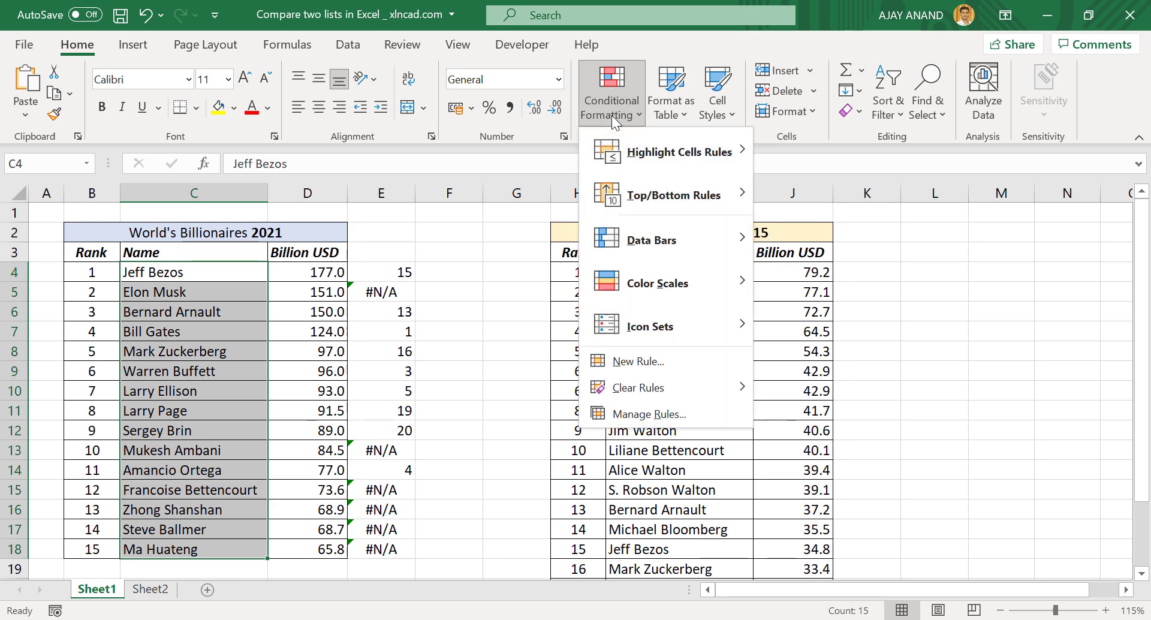
left_click(621, 362)
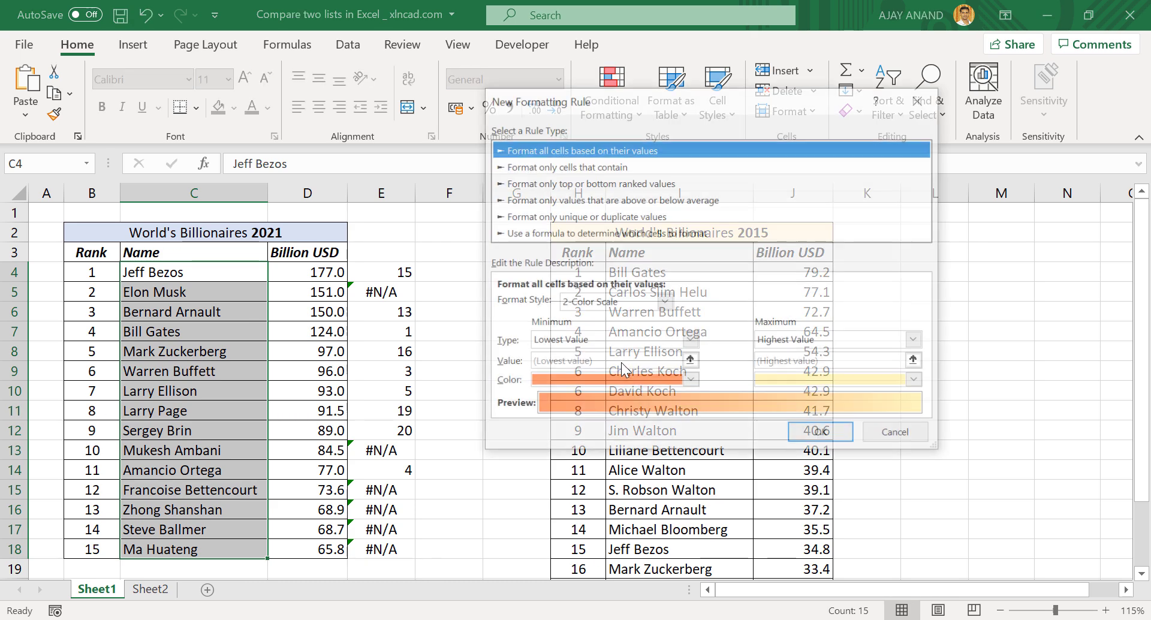
left_click(648, 233)
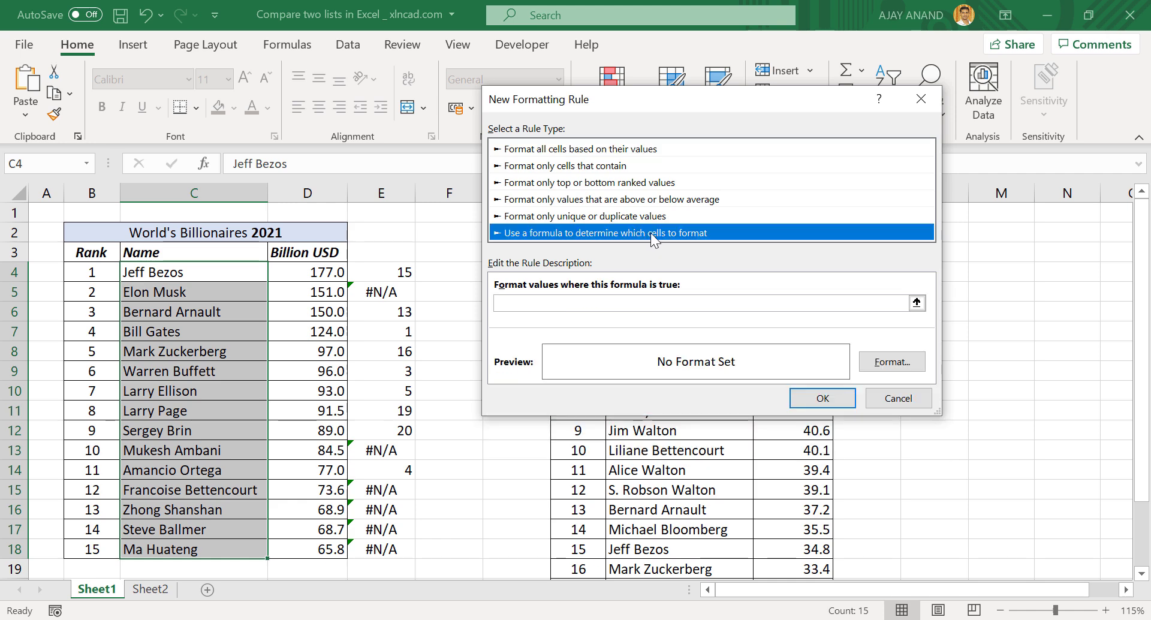
left_click(527, 307)
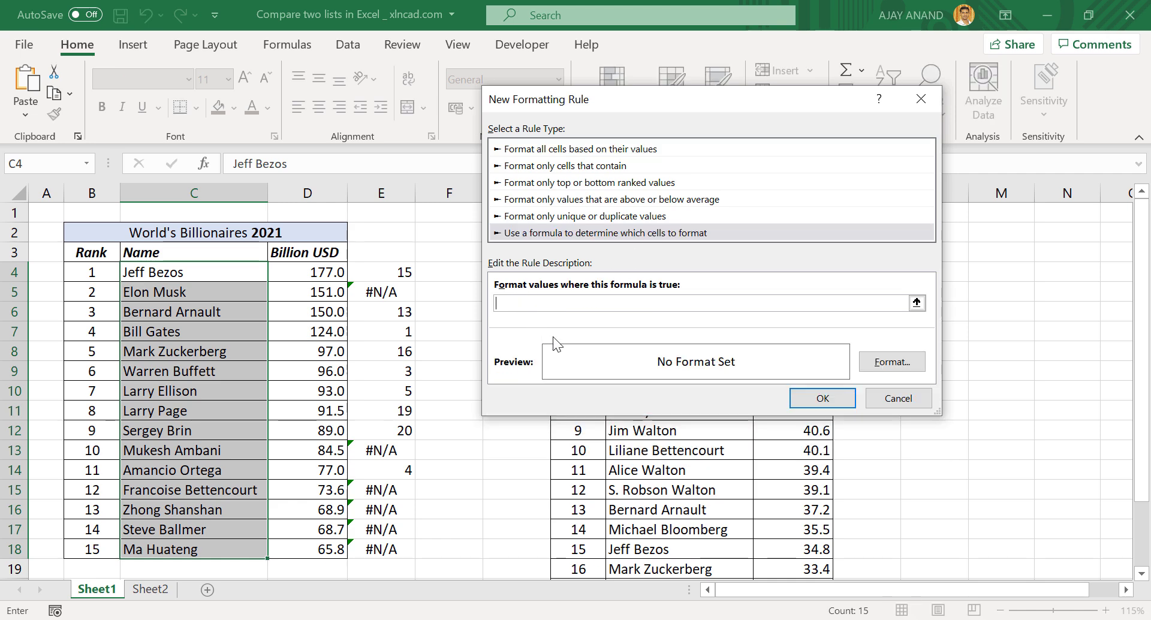
type("=ISNUMBER(")
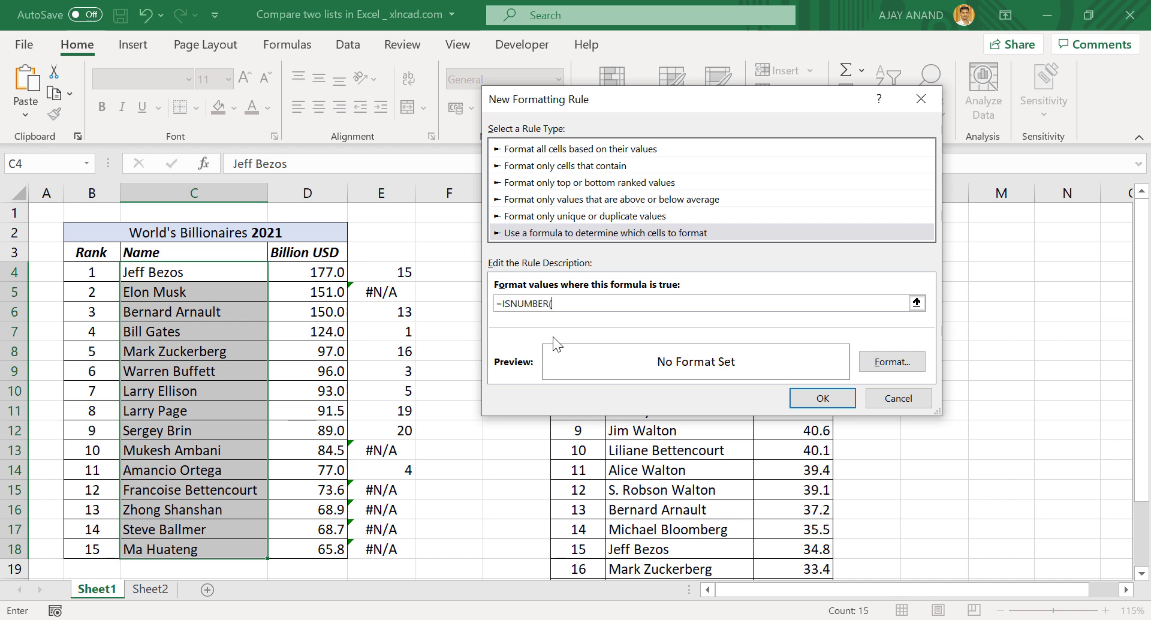
right_click(577, 303)
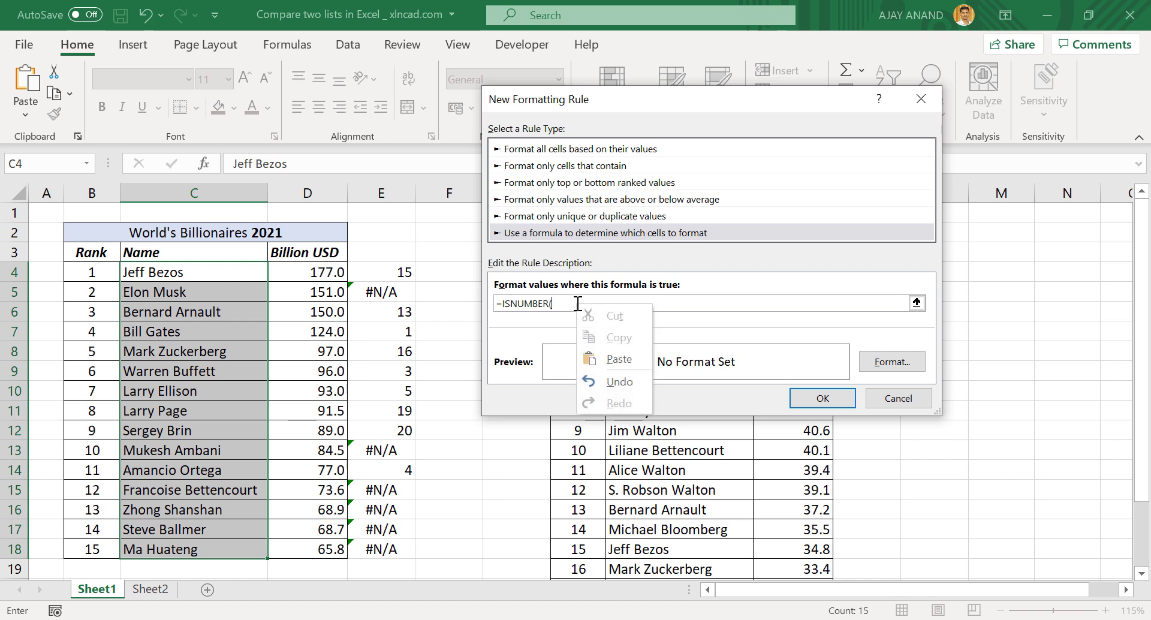
left_click(607, 354)
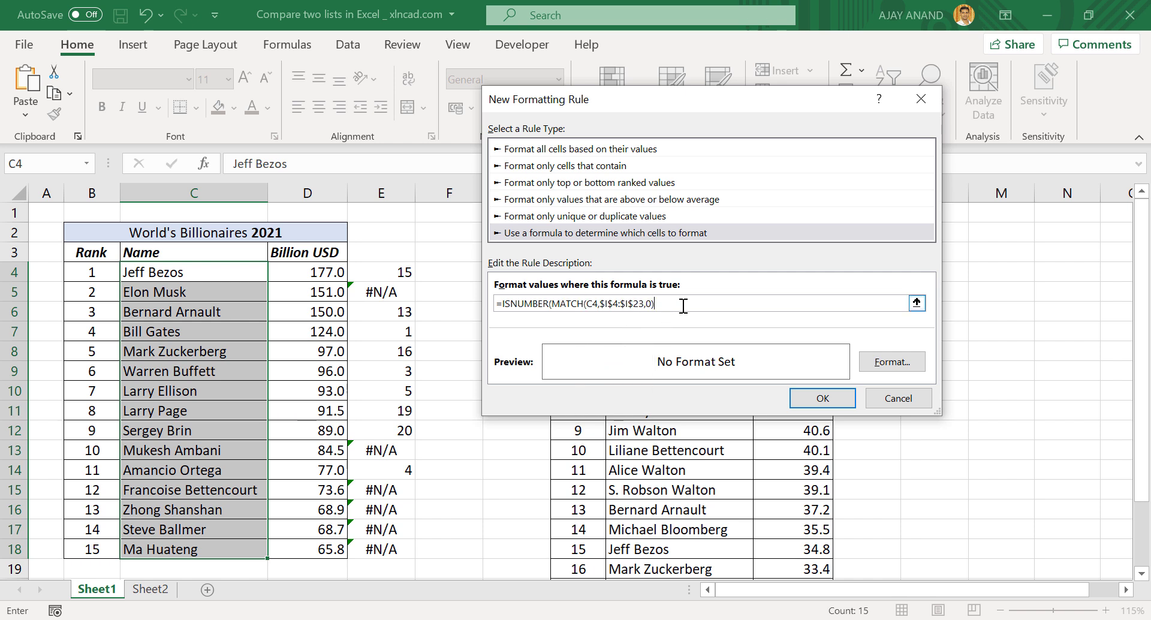
type(")")
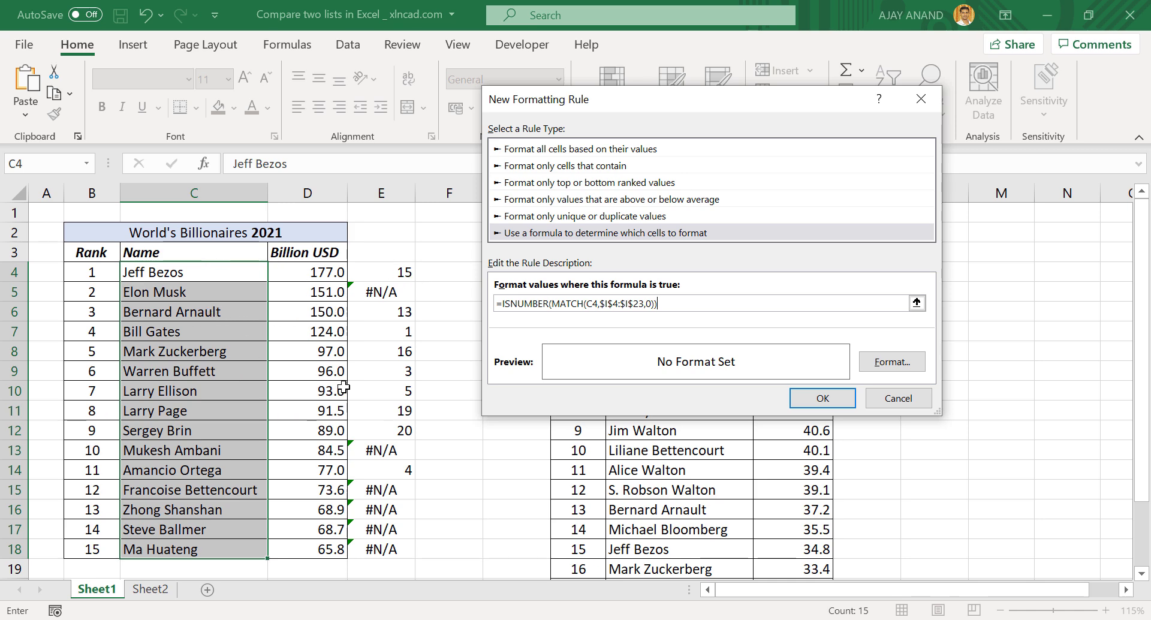
Give the rule a light green fill and apply it to C4:C18
left_click(869, 364)
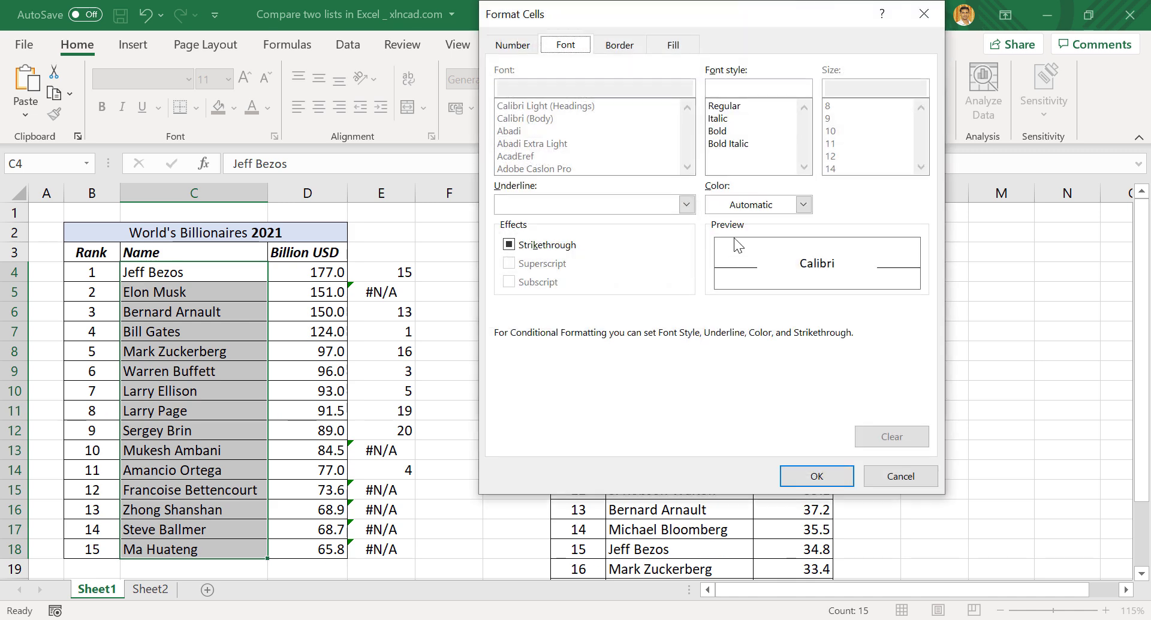
left_click(674, 46)
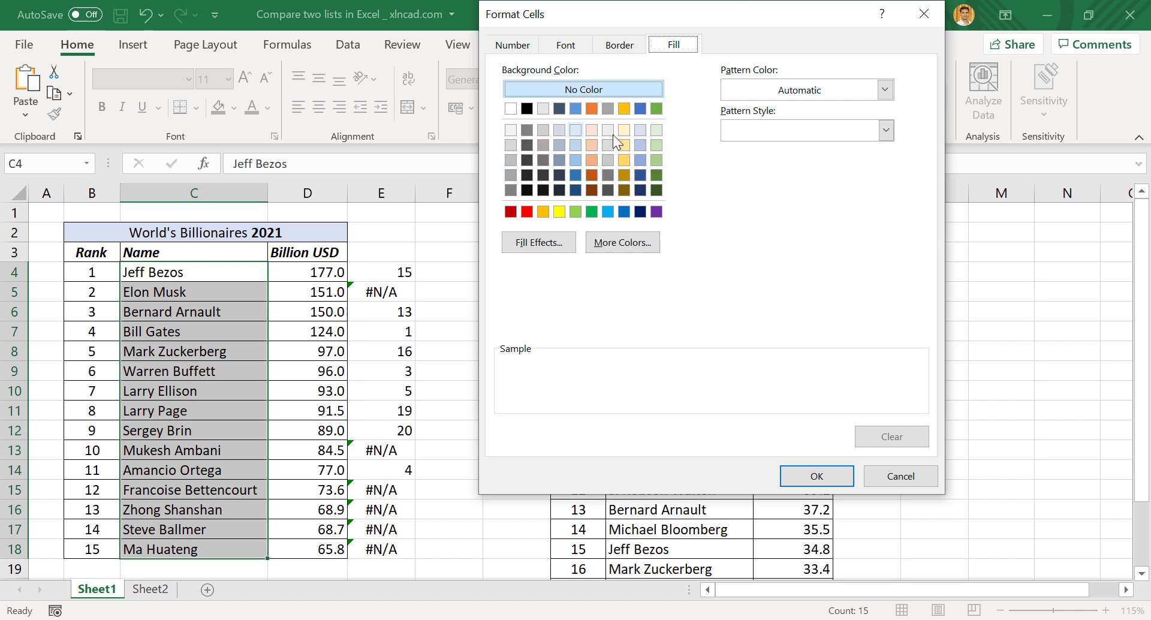
left_click(658, 131)
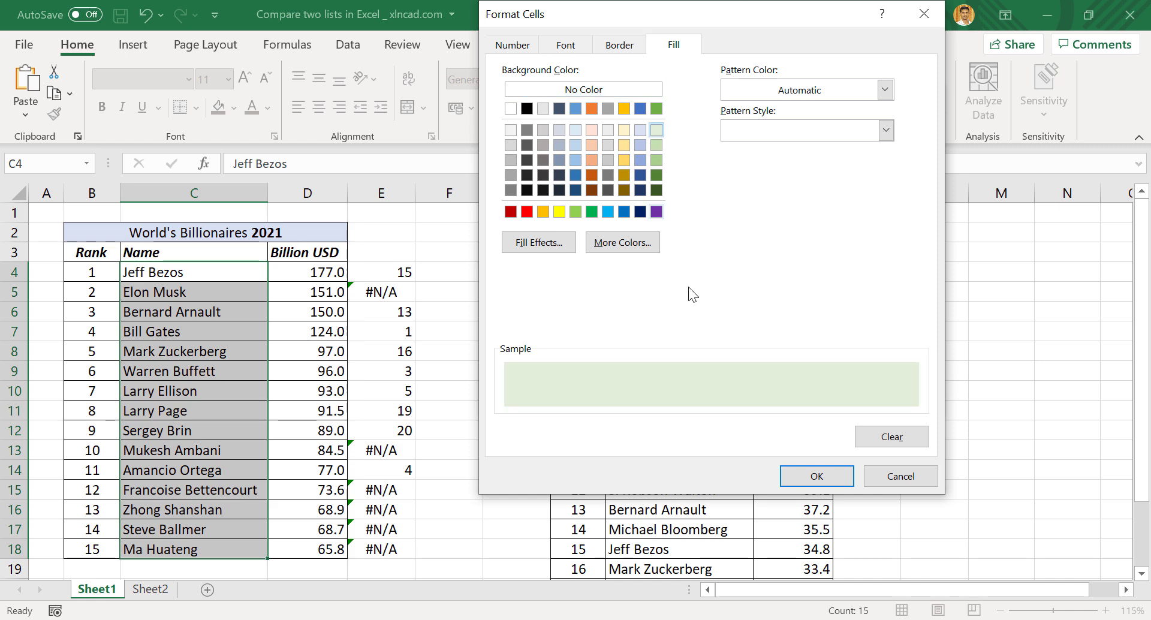
left_click(787, 473)
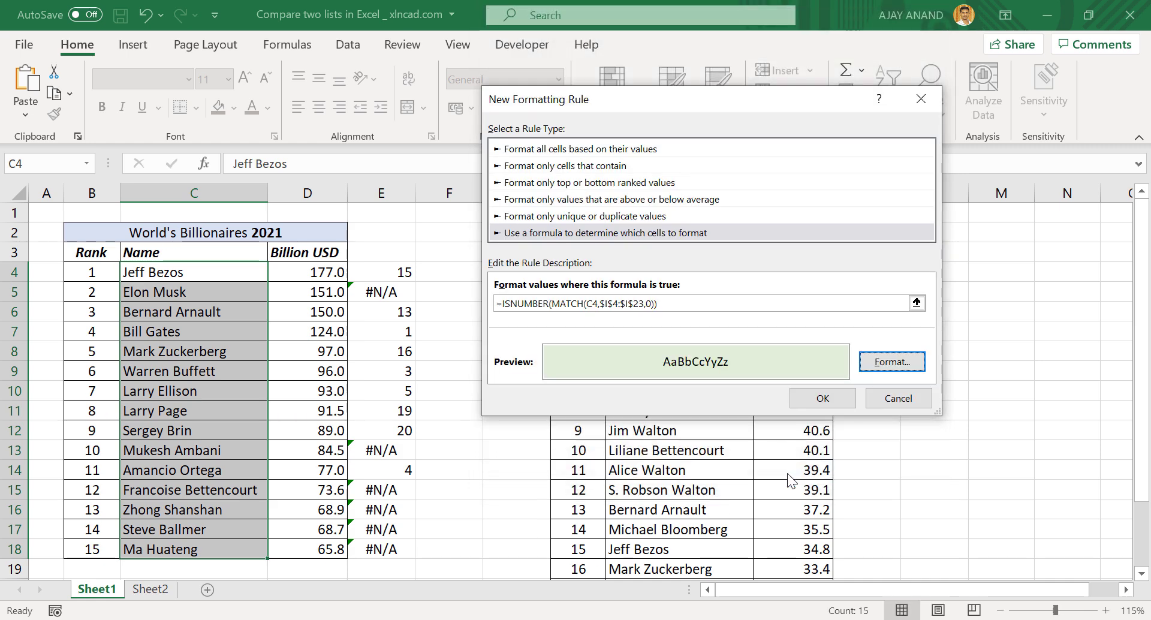
left_click(817, 398)
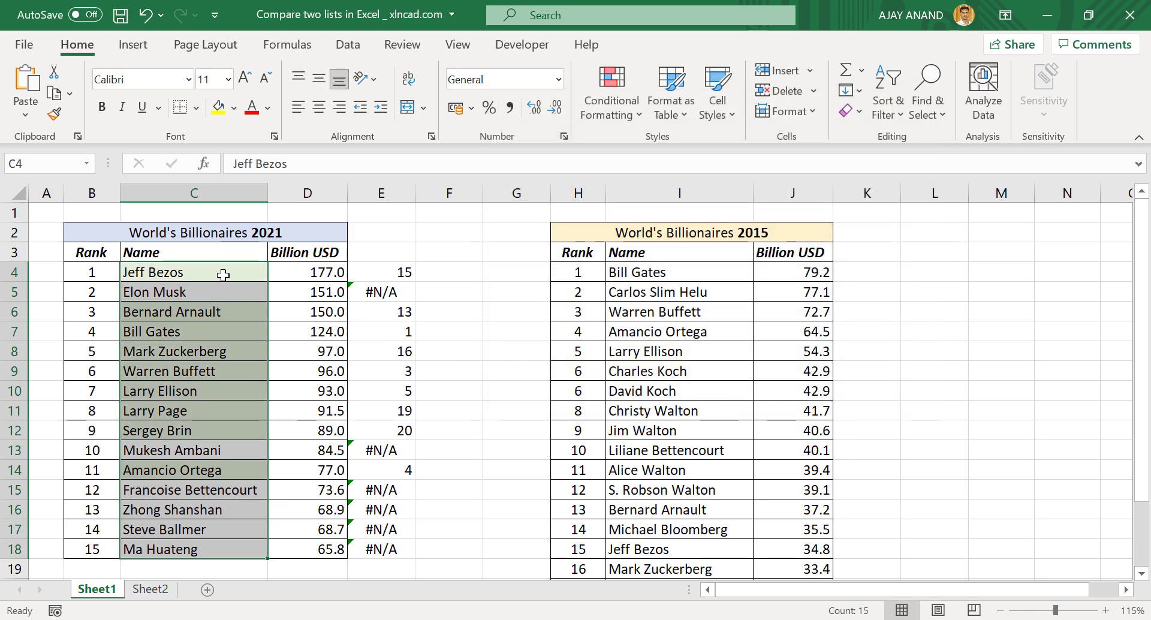
Check the shaded 2021 names in C4, C6, C7, C9 and C11
left_click(224, 274)
left_click(226, 312)
left_click(226, 333)
left_click(223, 368)
left_click(221, 407)
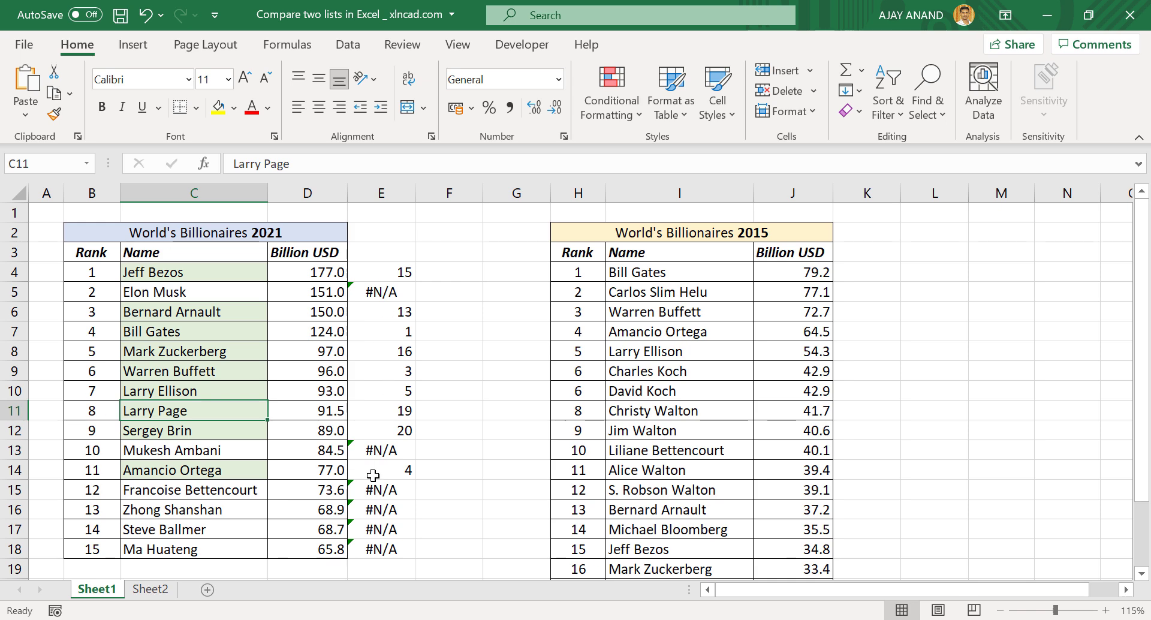
Overwrite C17 with a new name that is absent from the 2015 list
left_click(197, 529)
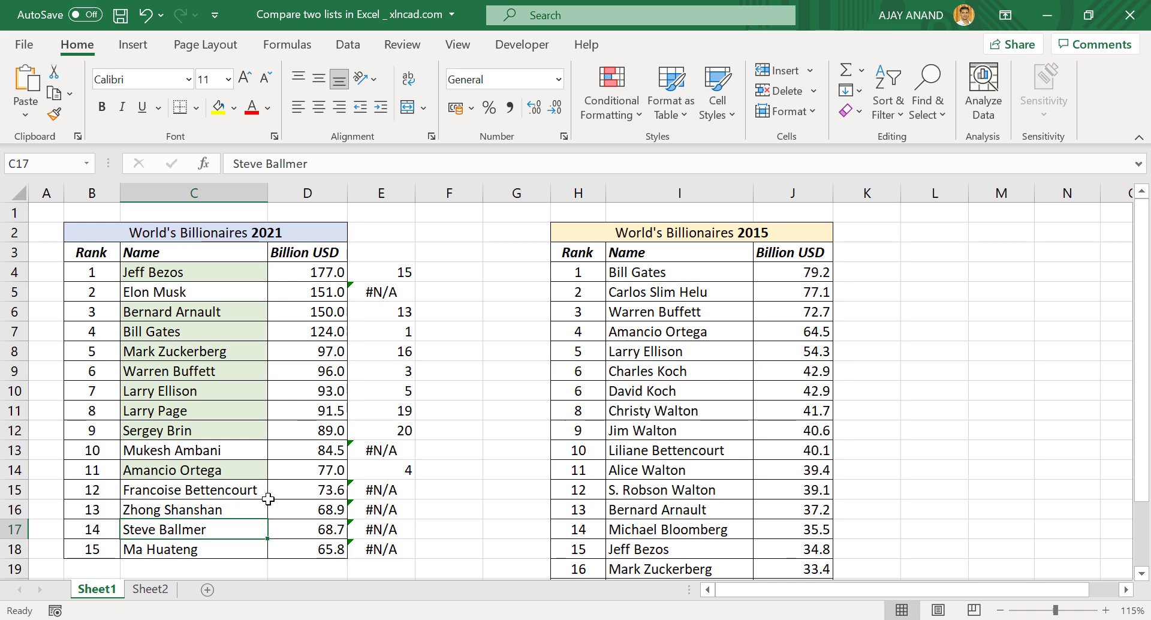
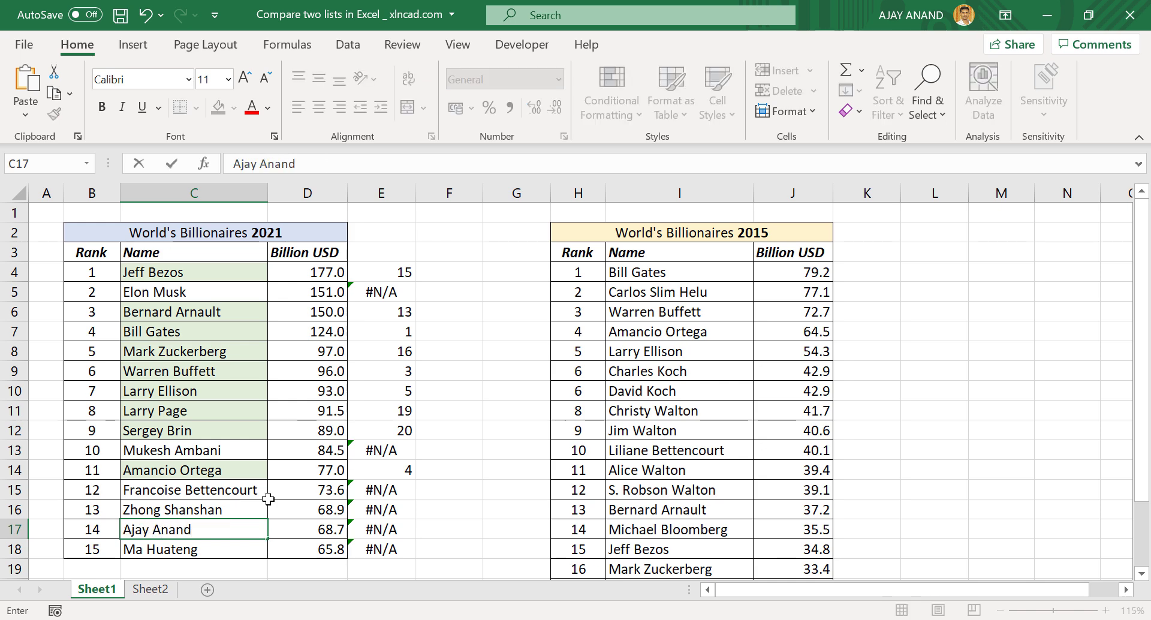
key("Return")
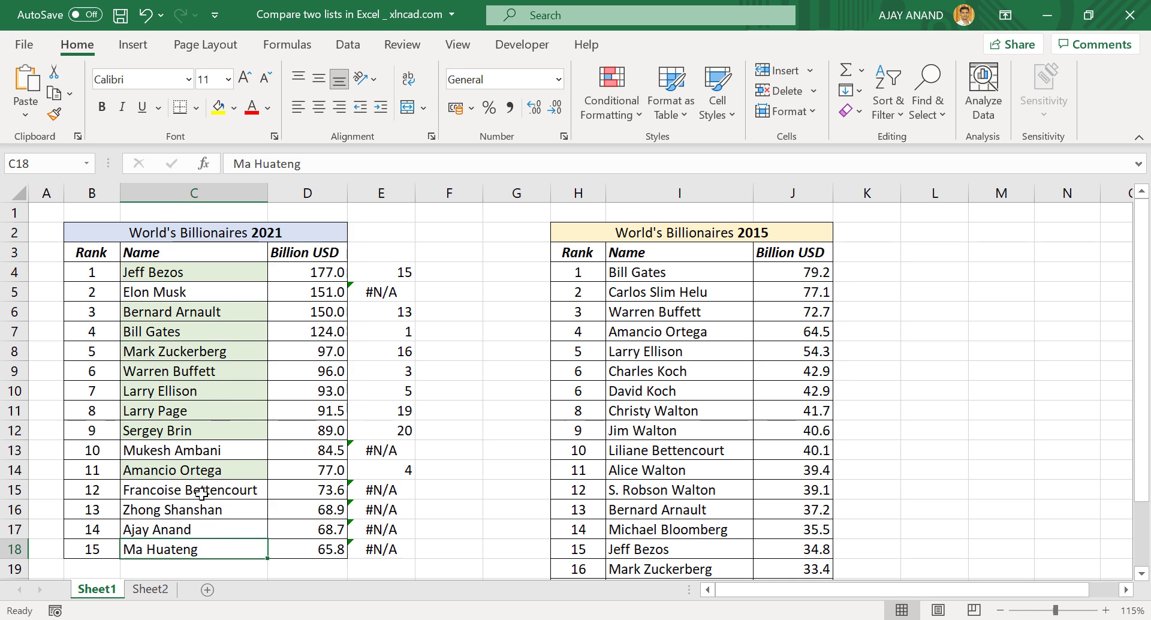
Enter C17's new name into I10 of the 2015 list, so E17 shows 7
left_click(662, 392)
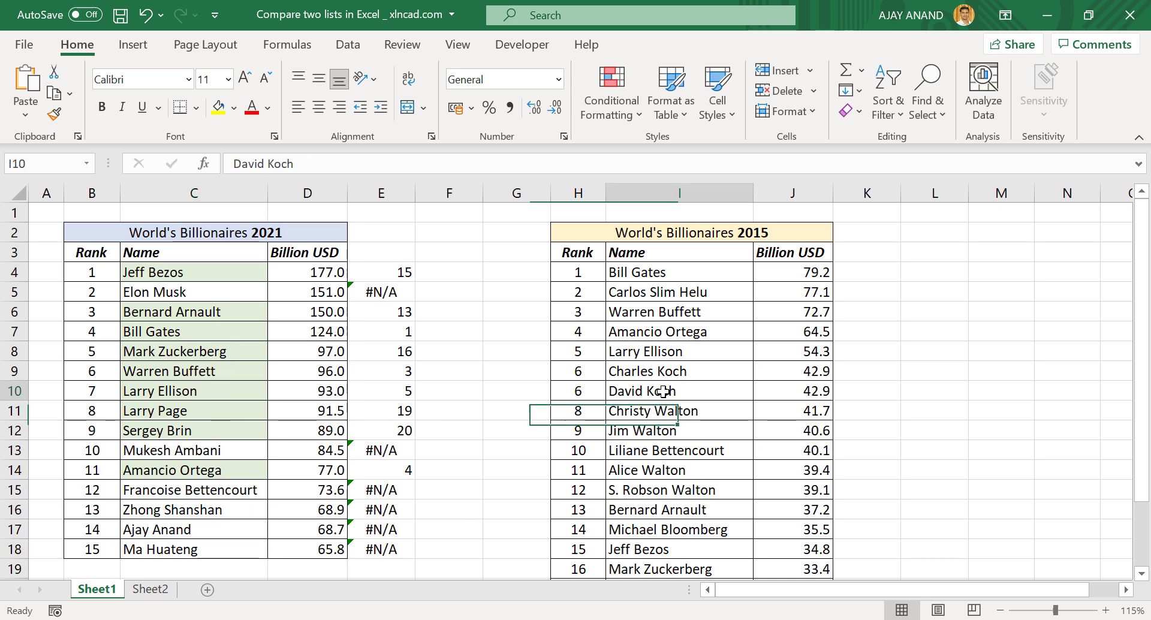
key("Return")
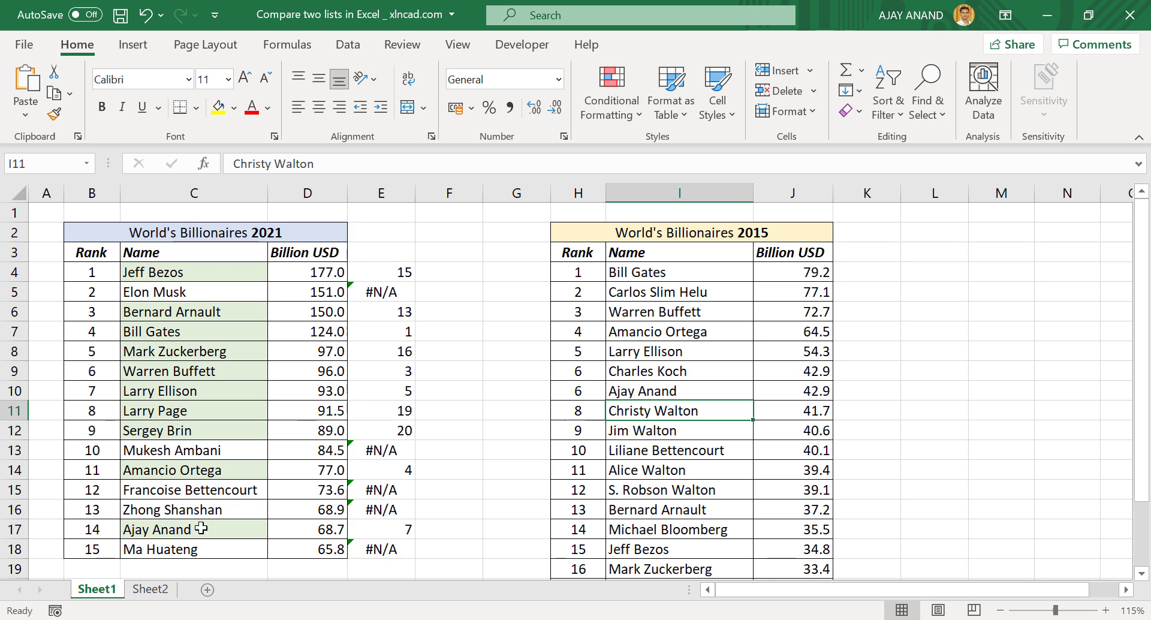
Change E4's formula to =IFERROR(MATCH(C4,$I$4:$I$23,0),"")
left_click(397, 273)
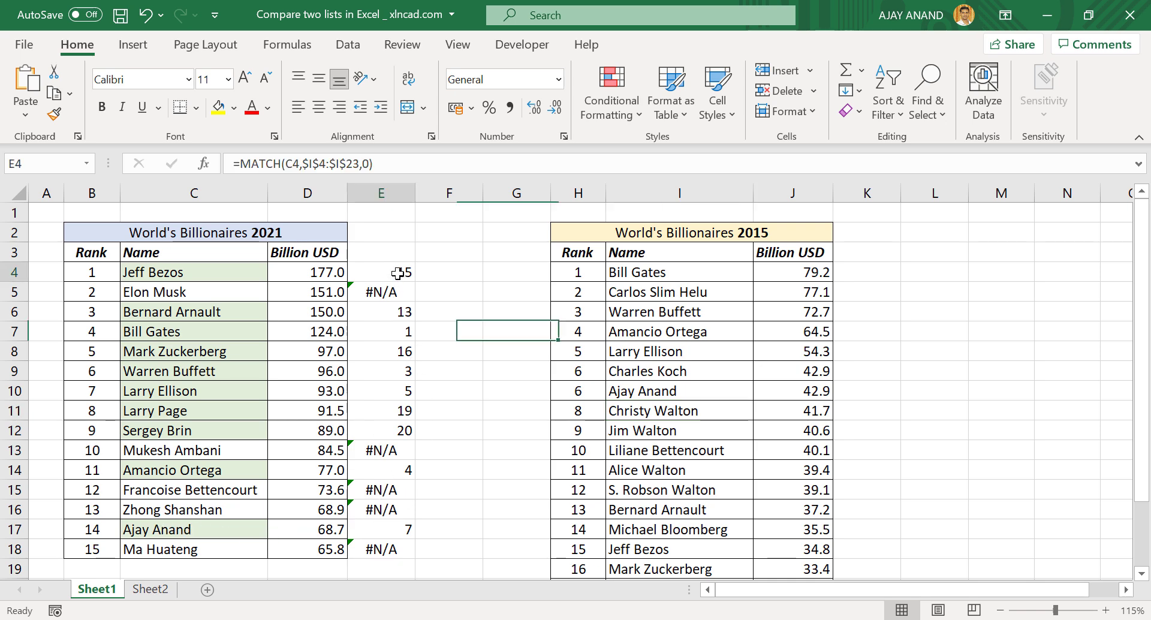
left_click(379, 291)
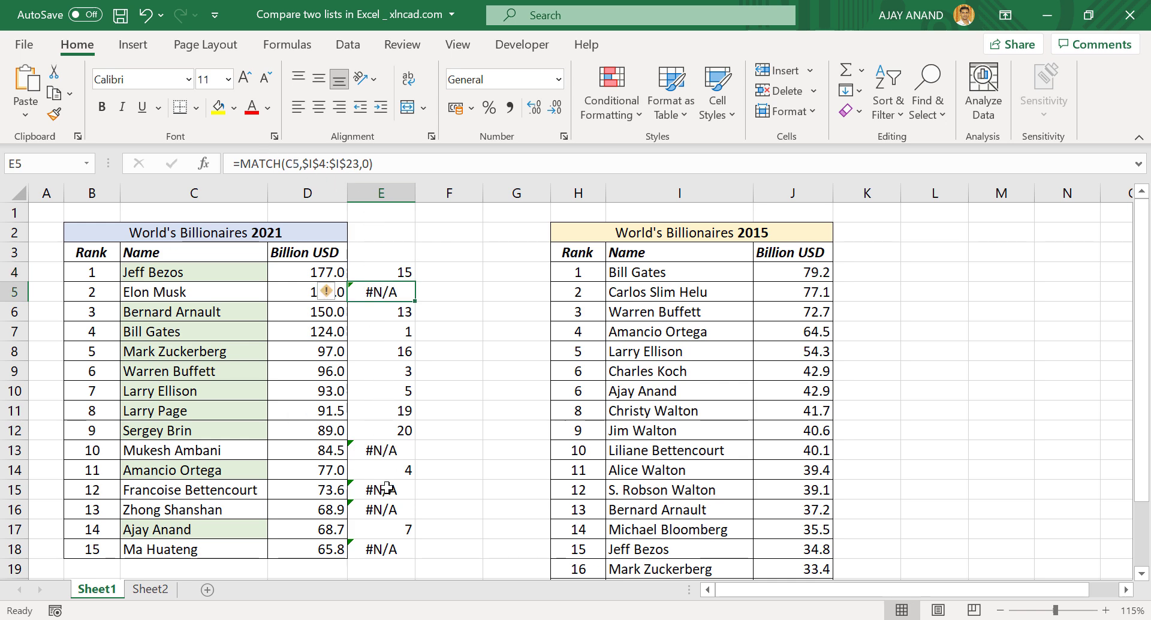
left_click(402, 271)
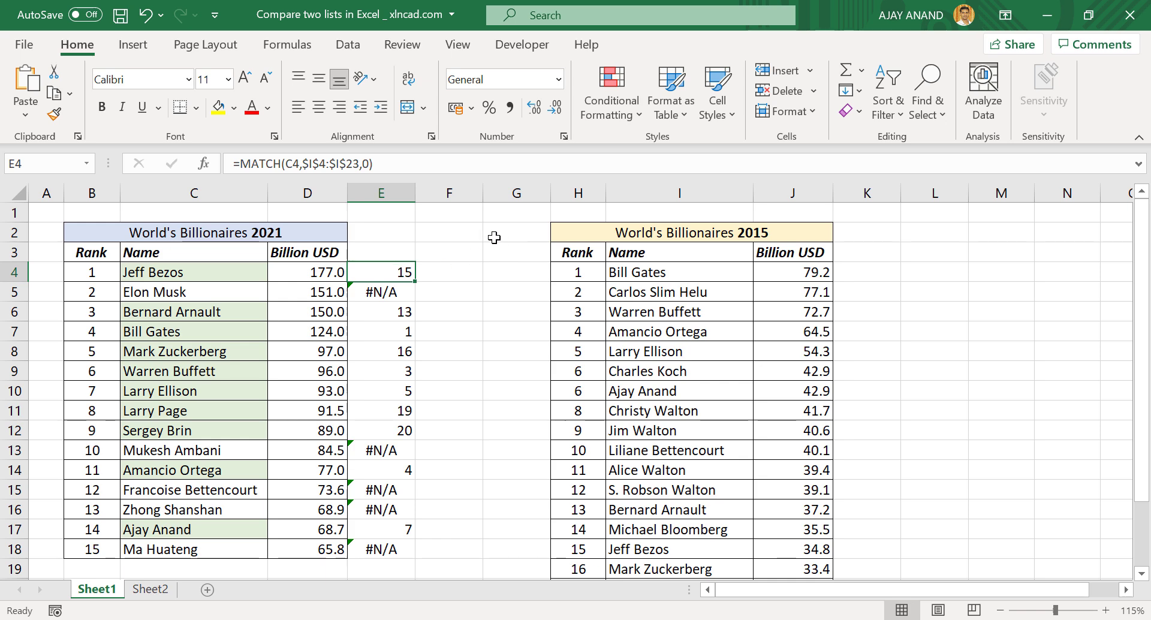
left_click(240, 164)
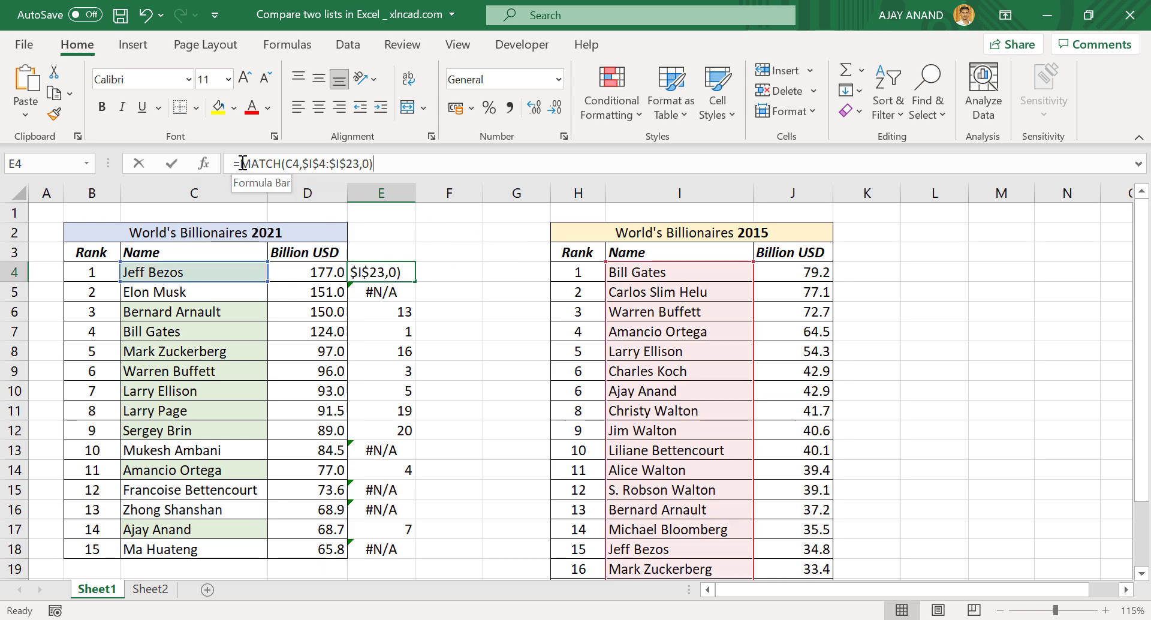
type("iferr")
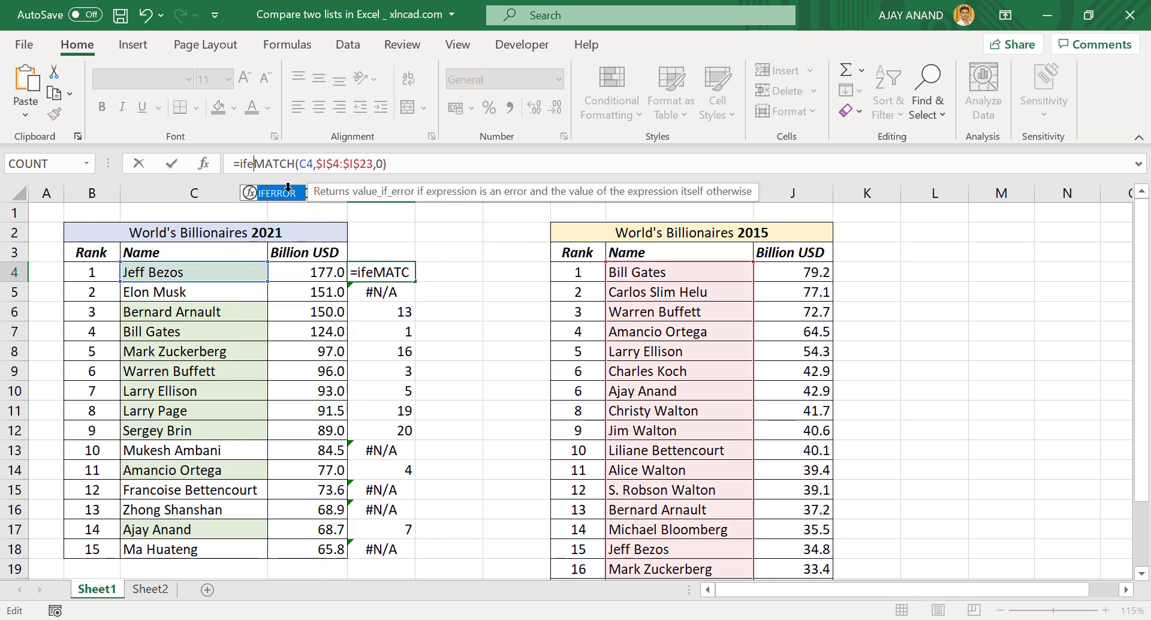
type("or")
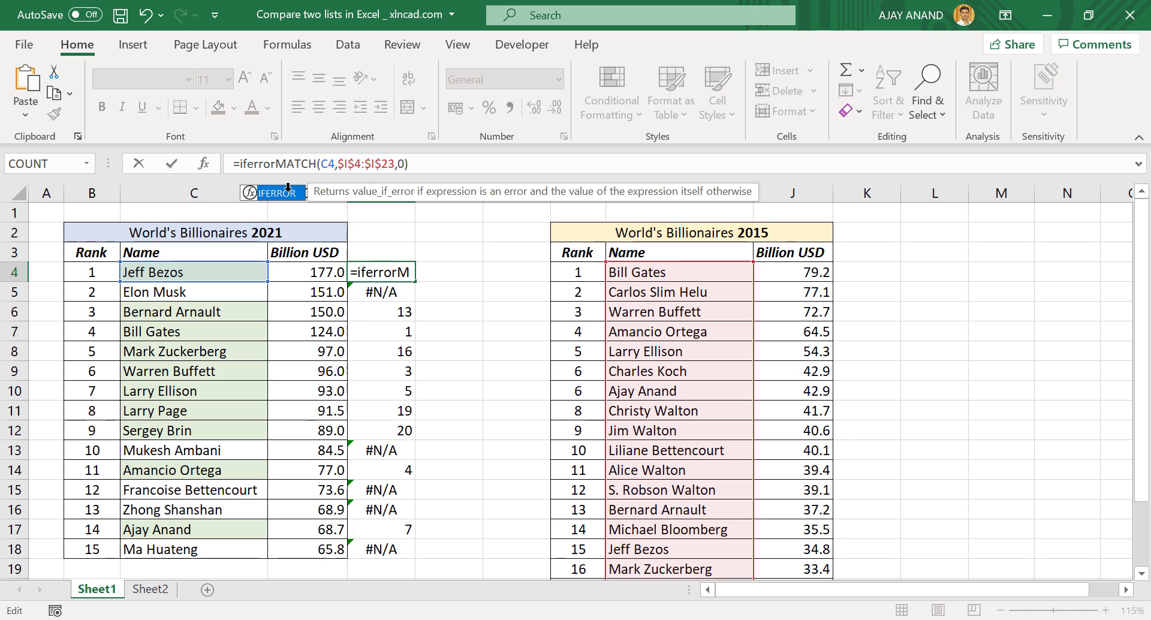
type("(")
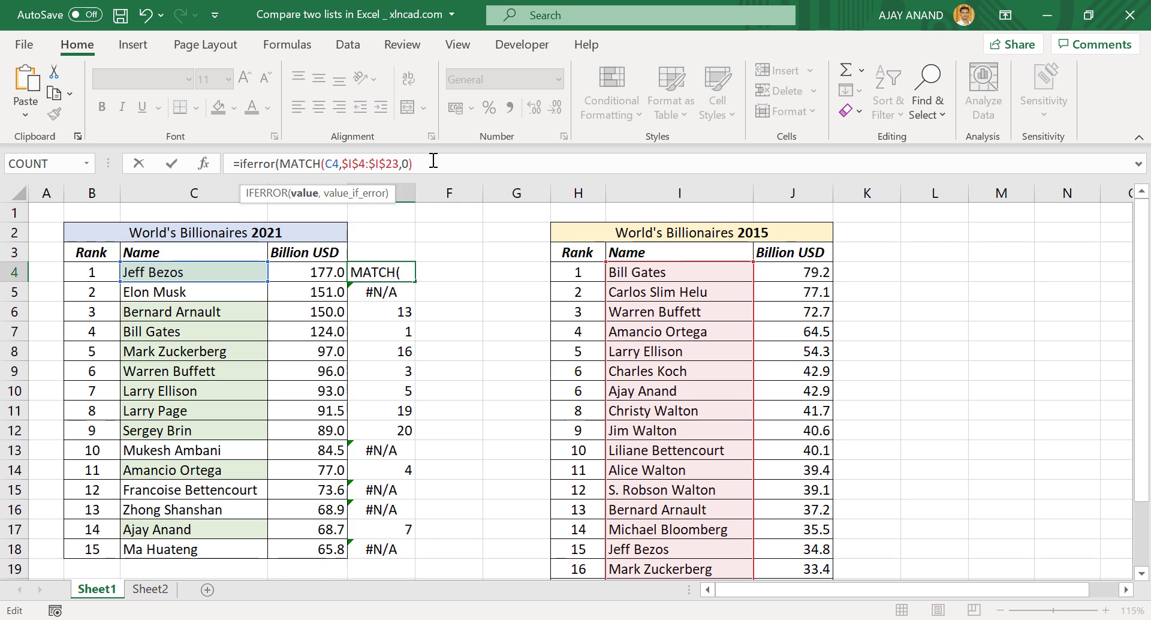
left_click(456, 164)
type(",")
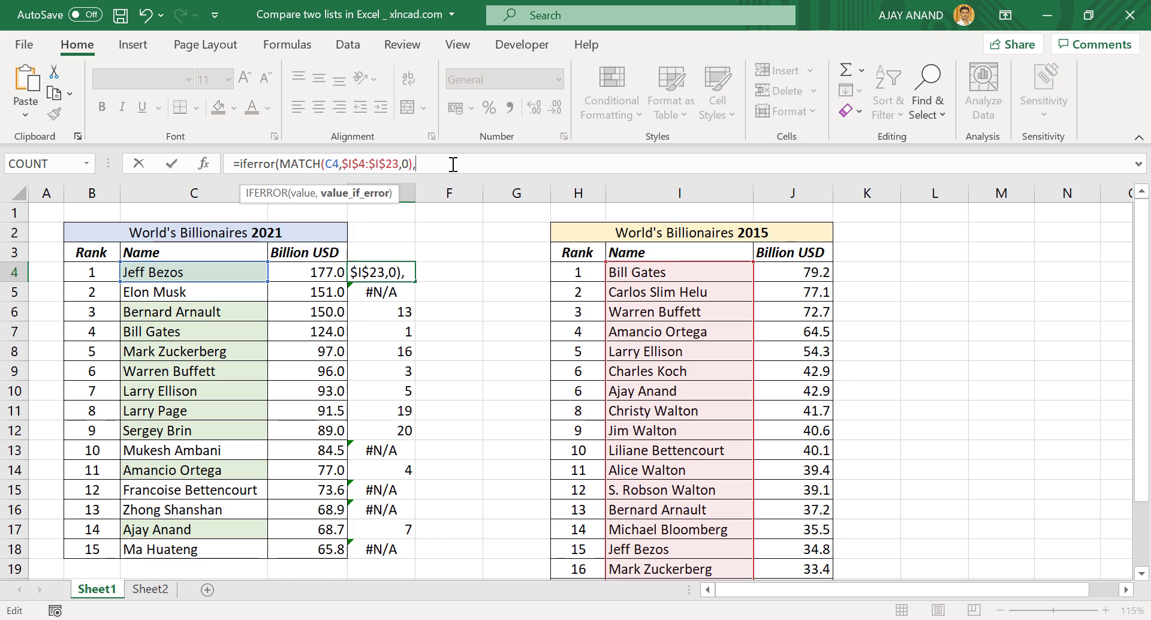
type("\"\"")
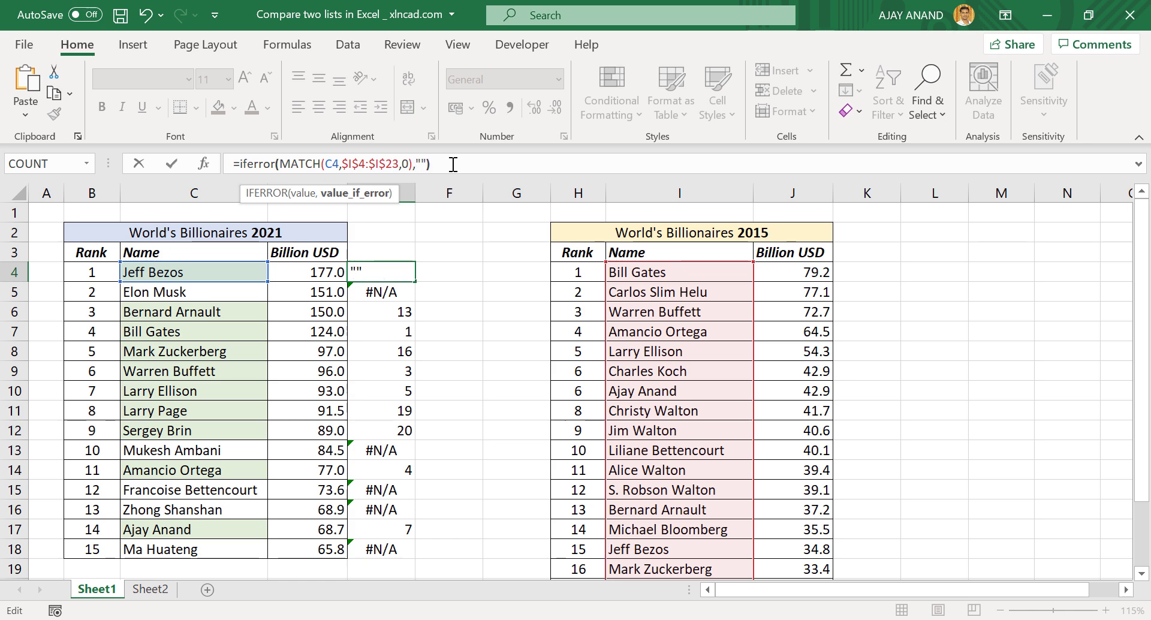
key("Return")
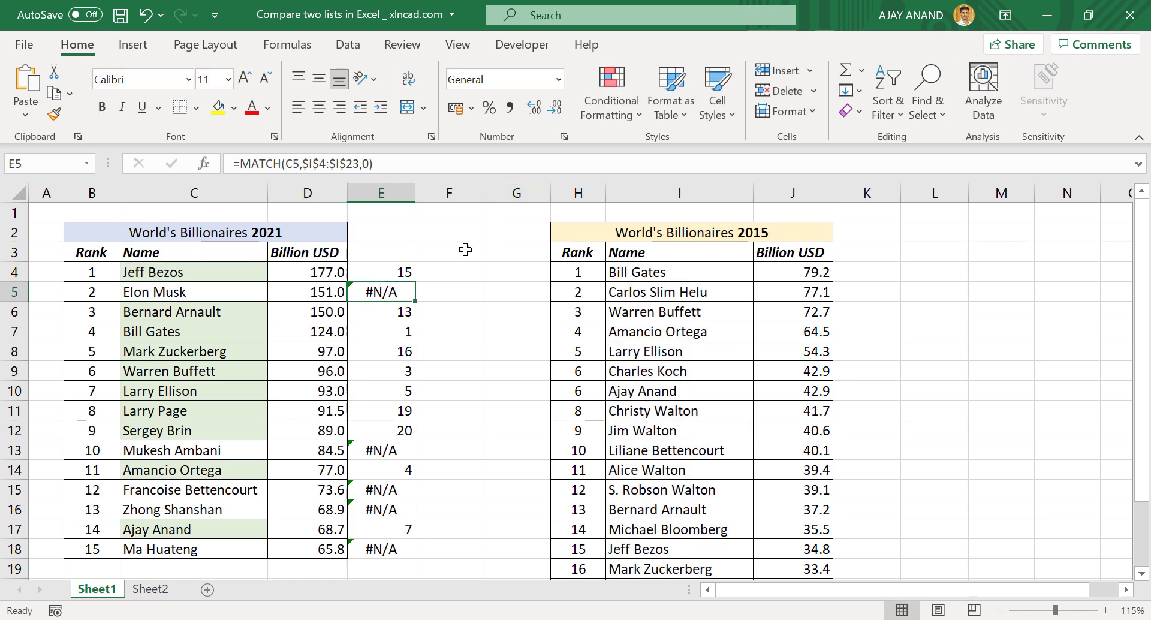
Fill the IFERROR formula down to E18 and move to Sheet2
left_click(412, 272)
left_click_drag(415, 281, 421, 557)
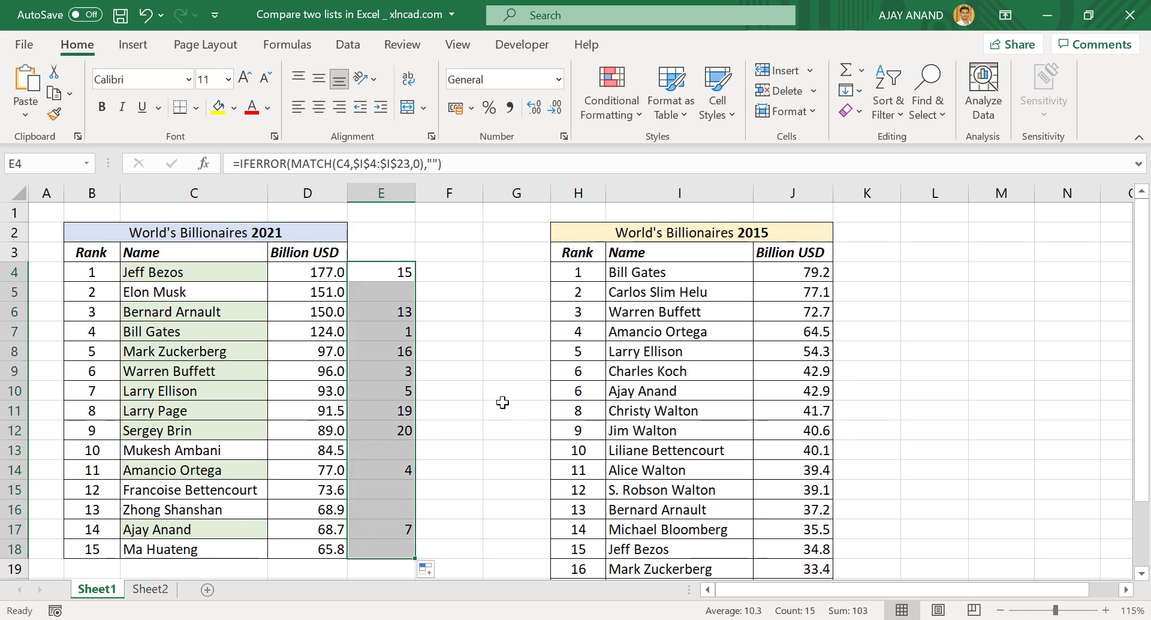
left_click(150, 588)
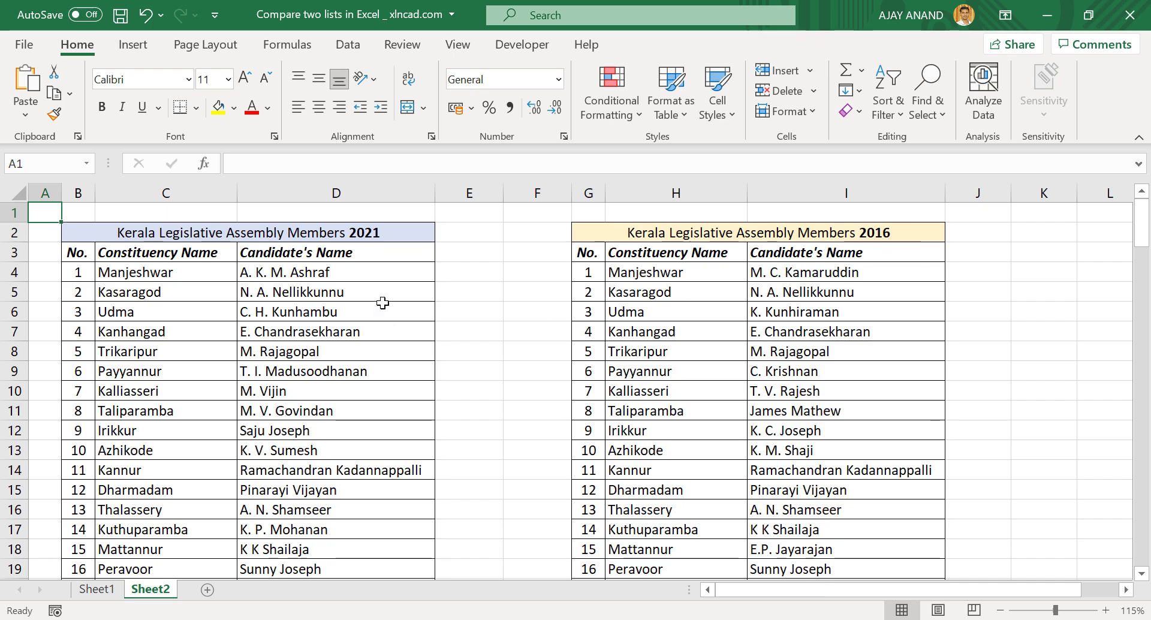
Select the 2021 Kerala candidate names D4:D143 on Sheet2
scroll(384, 308, "down", 1)
scroll(384, 308, "down", 14)
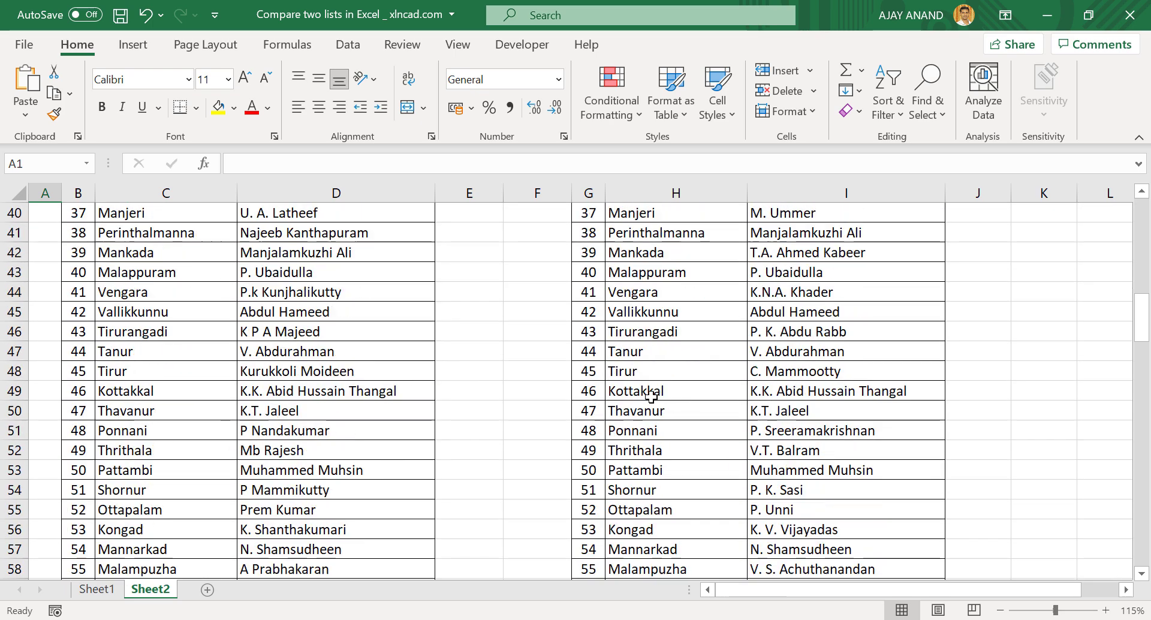
scroll(483, 406, "down", 2)
scroll(384, 408, "up", 17)
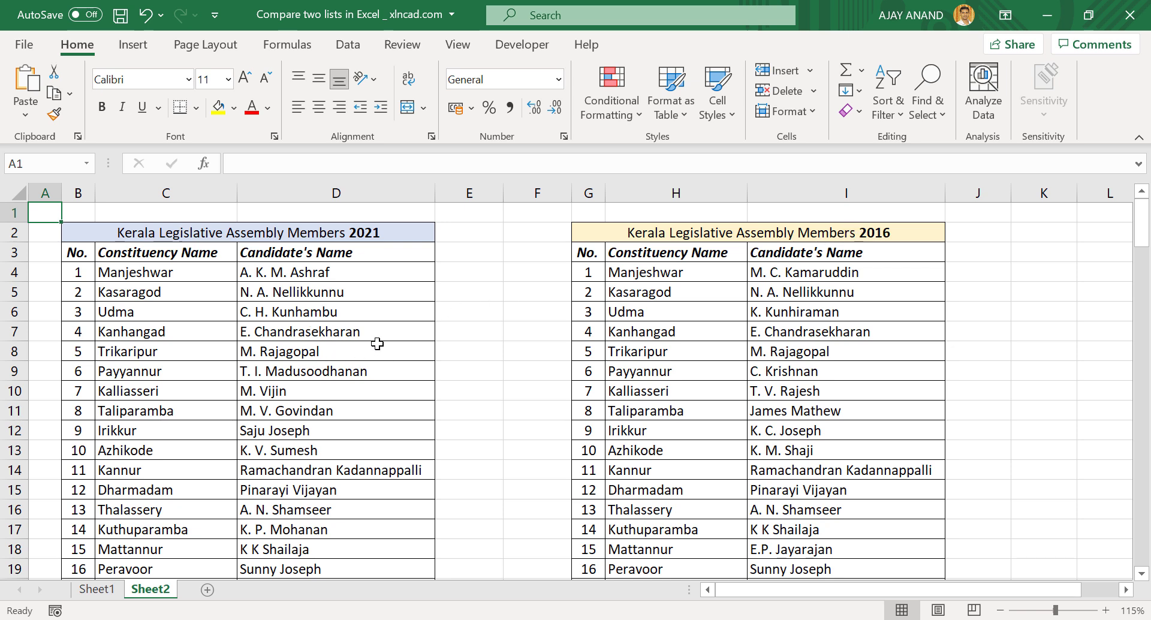
left_click(322, 272)
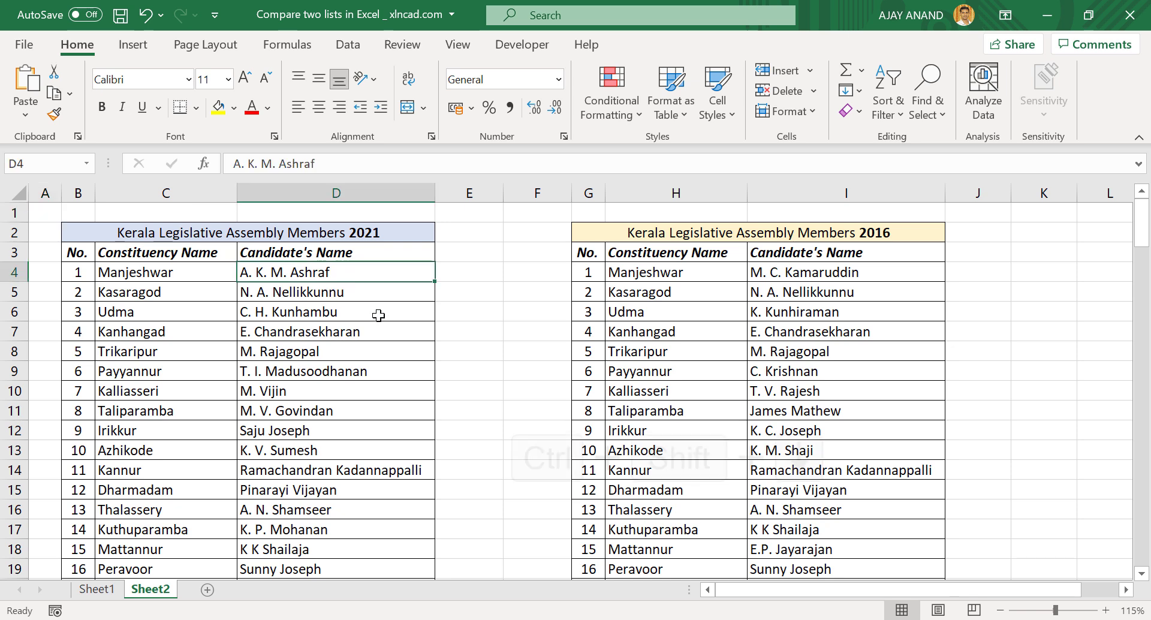
key("ctrl+shift+Down")
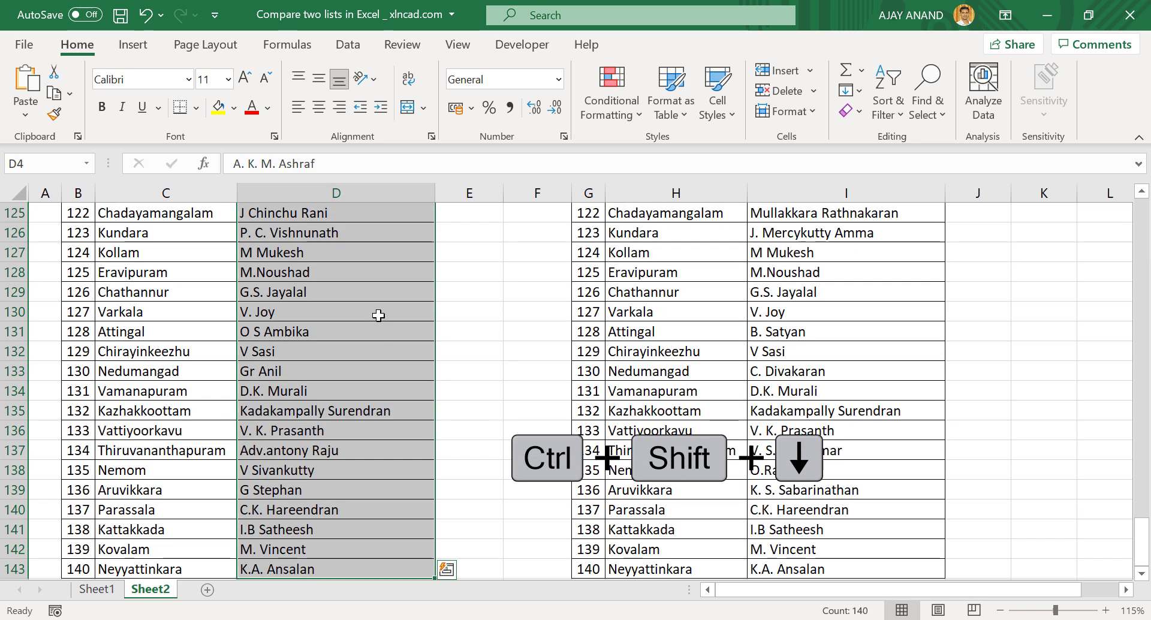
Start a new formula-based conditional formatting rule beginning =ISNUMBER(MATCH(
left_click(621, 117)
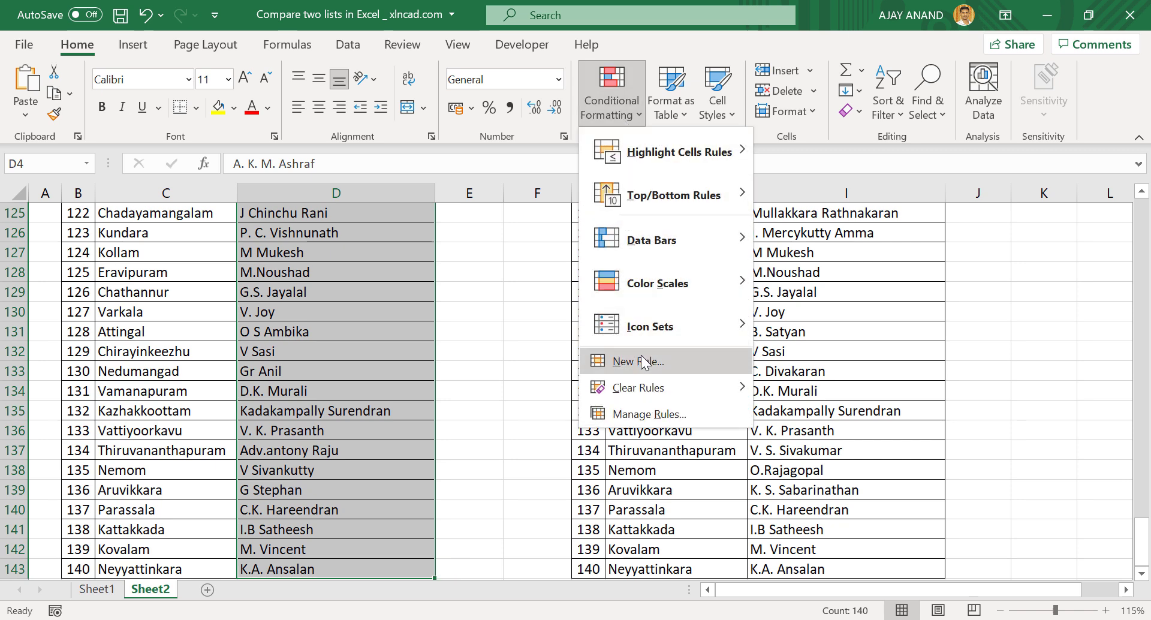
left_click(639, 360)
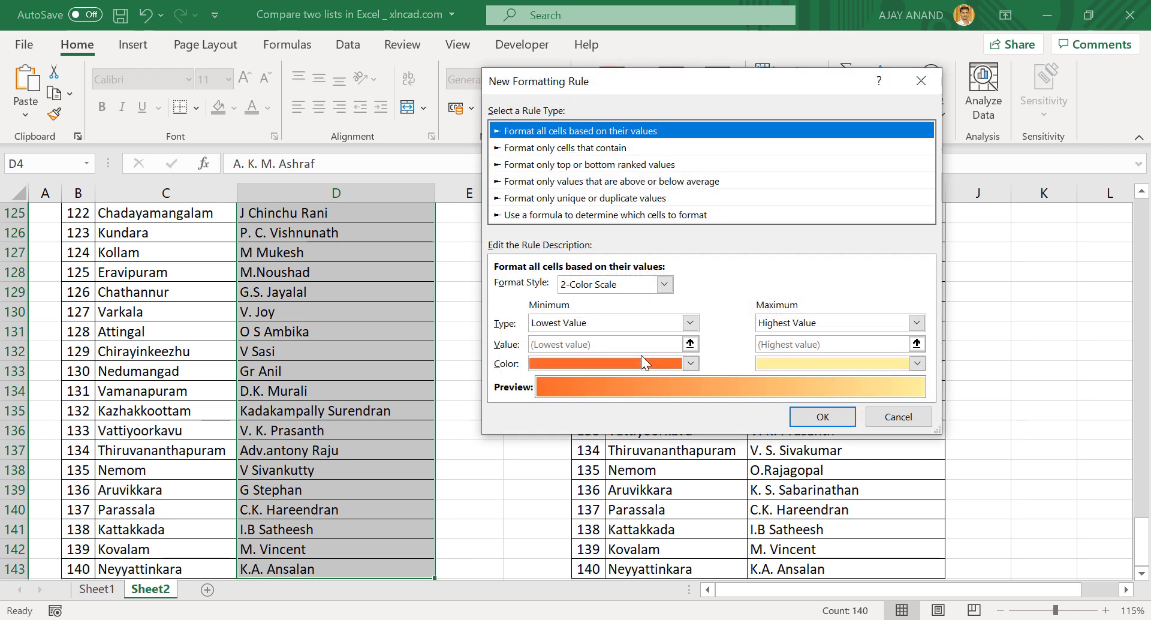
left_click(606, 216)
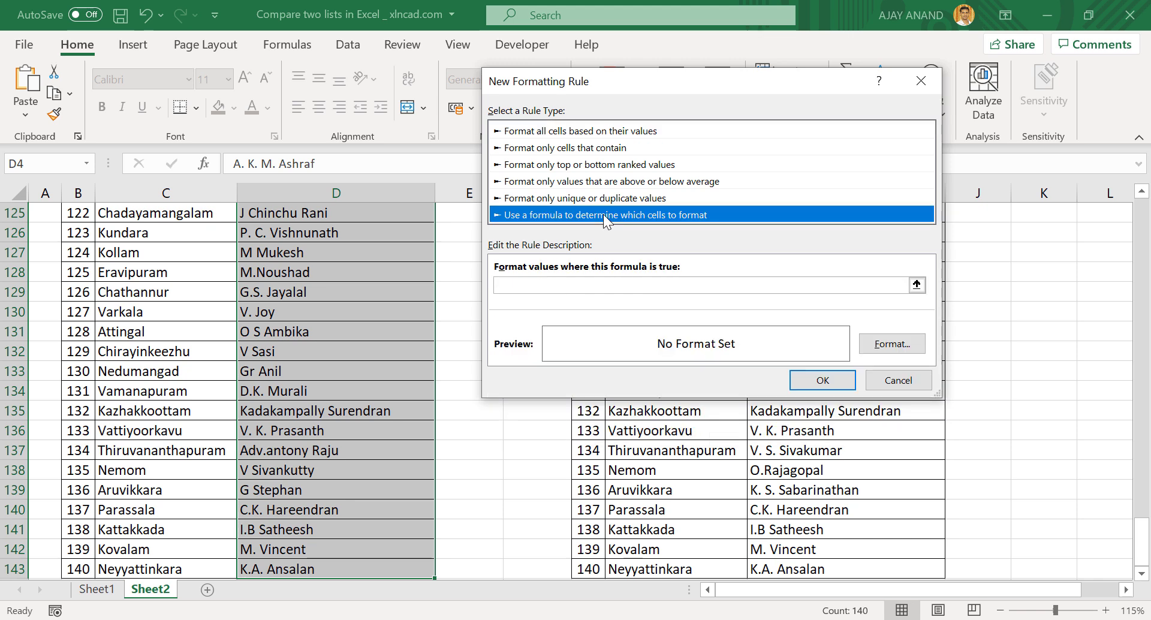
left_click(521, 286)
type("=ISNUMBER")
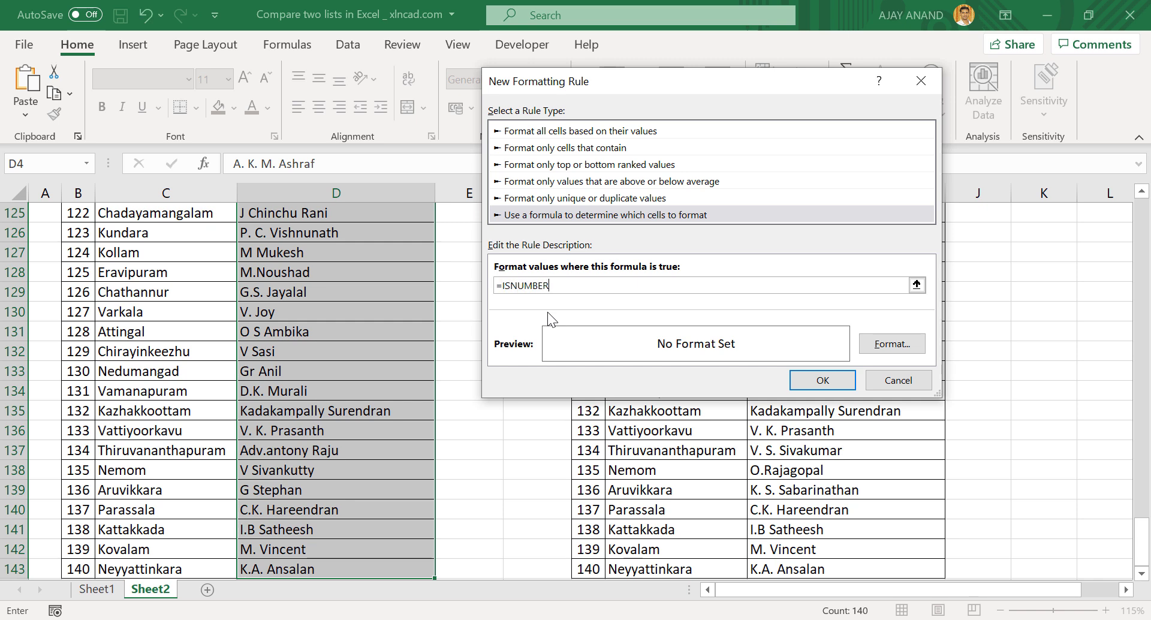
type("(MATCH(")
Complete the rule as =ISNUMBER(MATCH(D4,$I$4:$I$143,0)) against the 2016 names
left_click(916, 285)
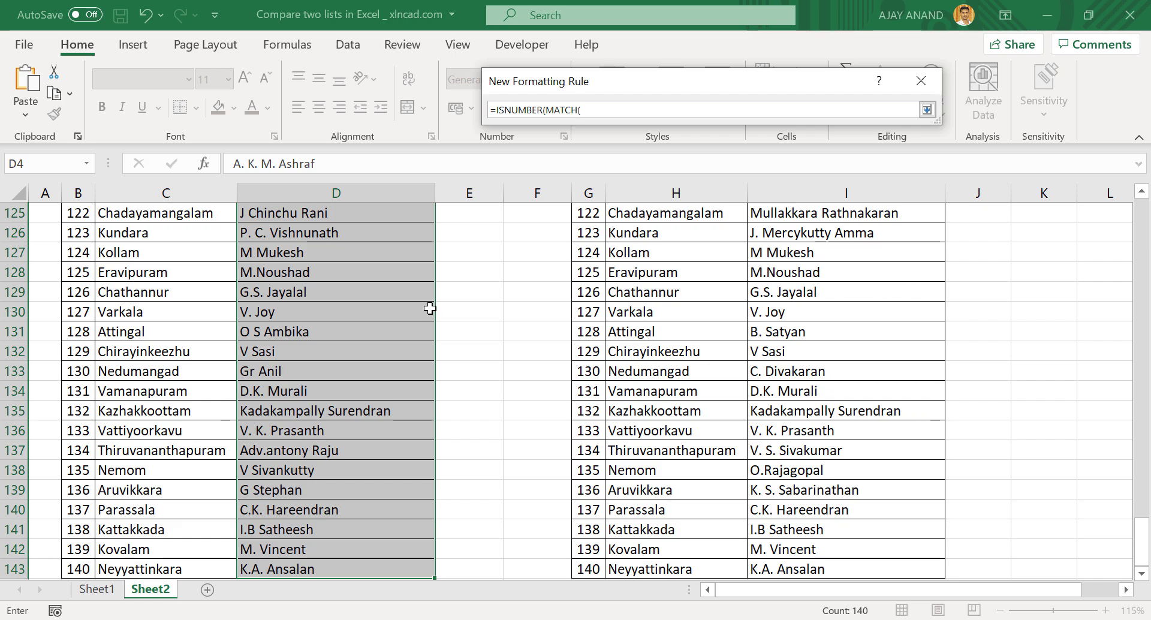
scroll(499, 306, "up", 12)
scroll(499, 306, "up", 20)
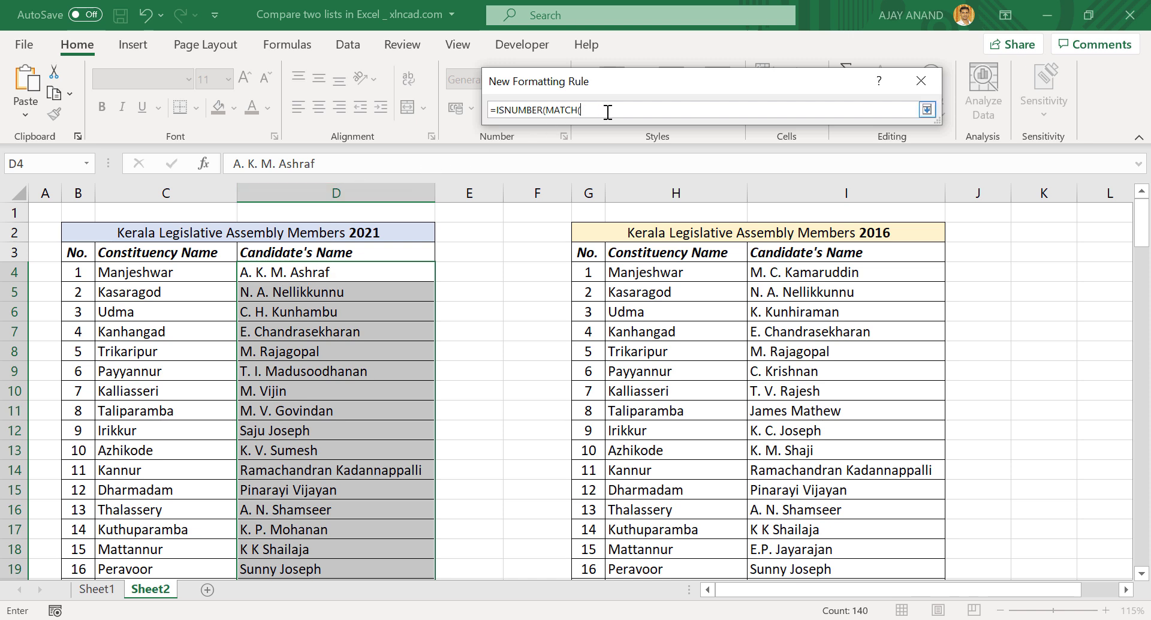
type("D4,")
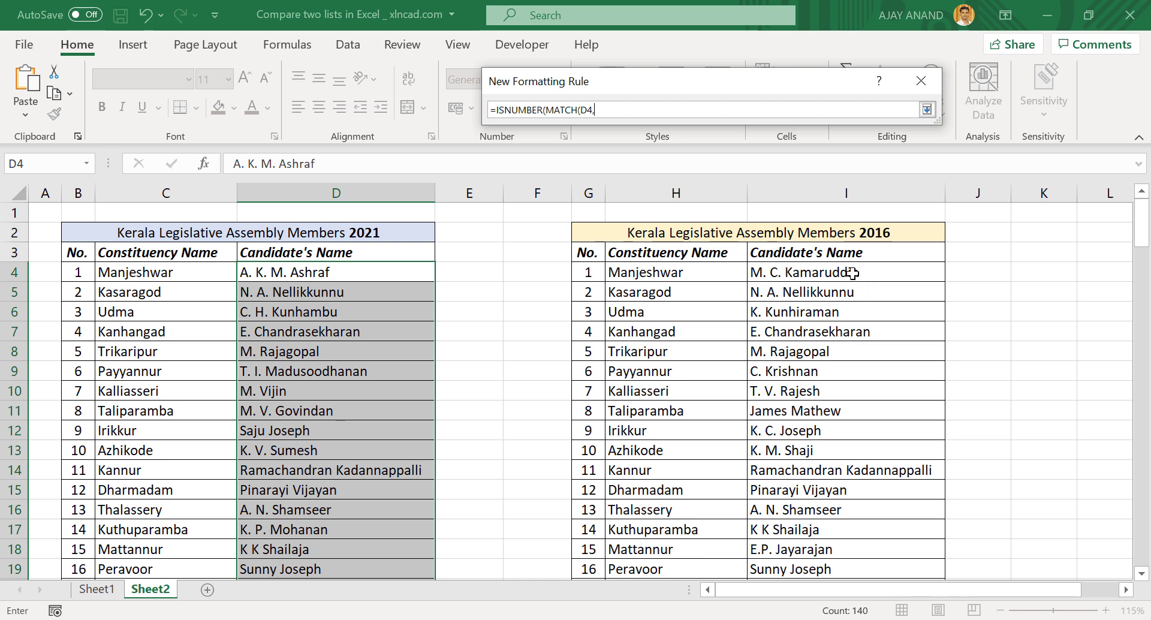
left_click(852, 273)
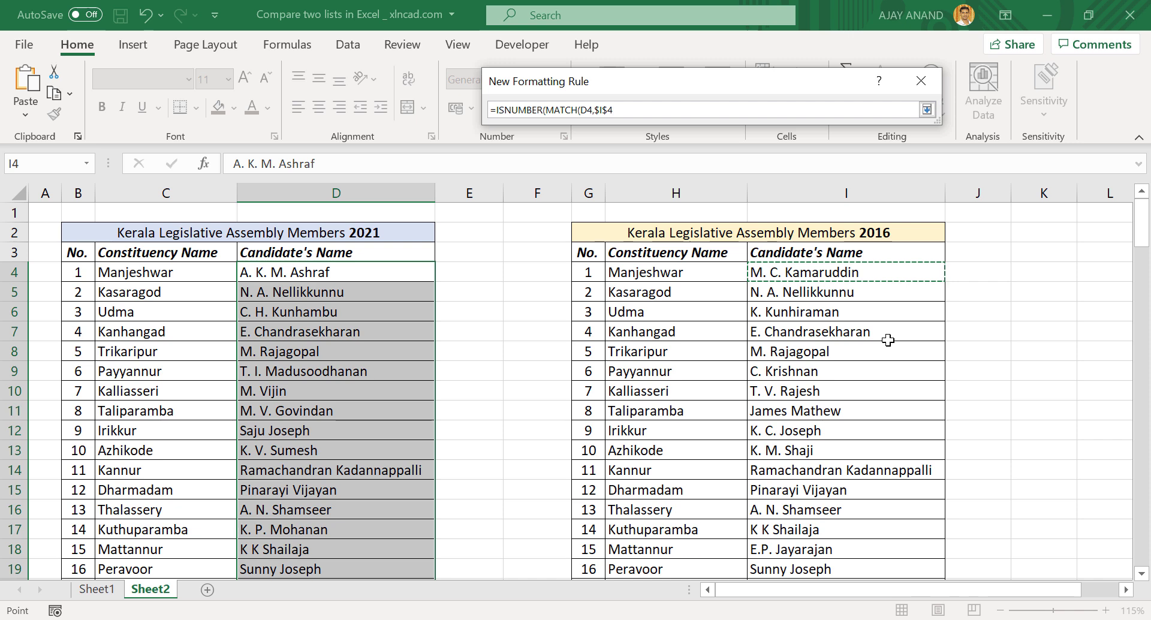
key("ctrl+shift+Down")
key("ctrl+shift+Down")
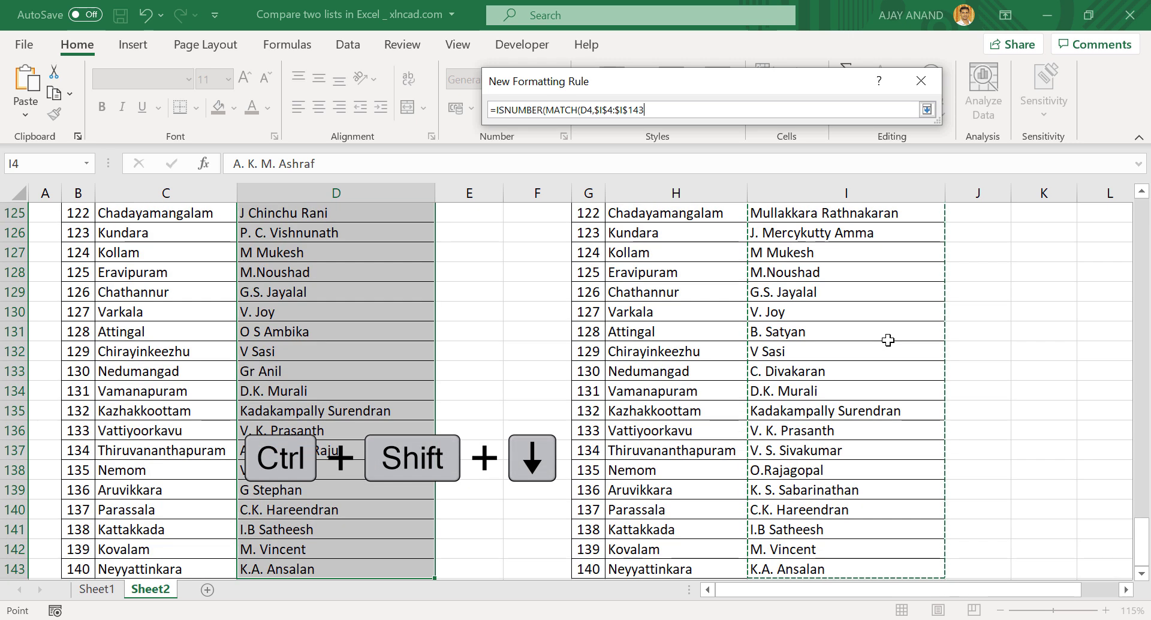
type(",")
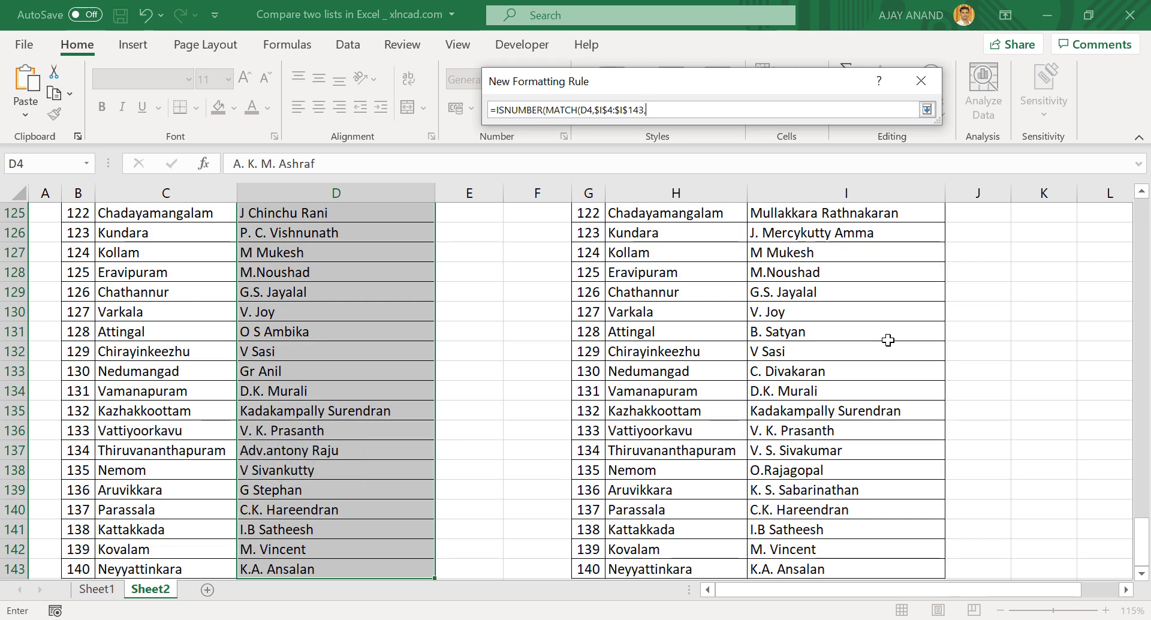
type("0")
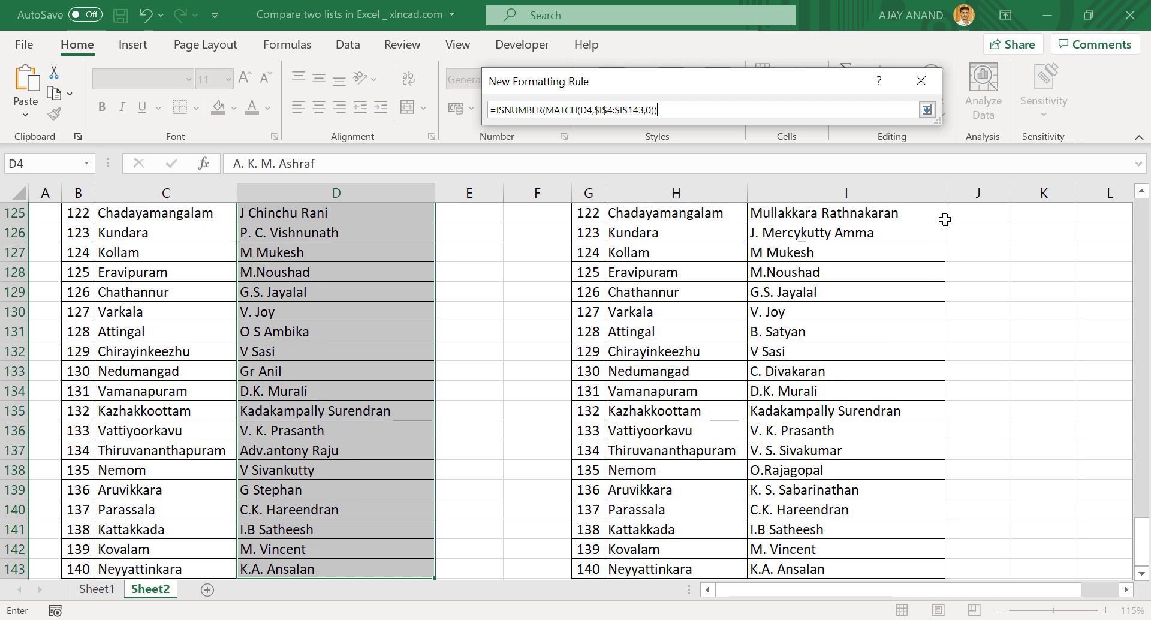
left_click(929, 110)
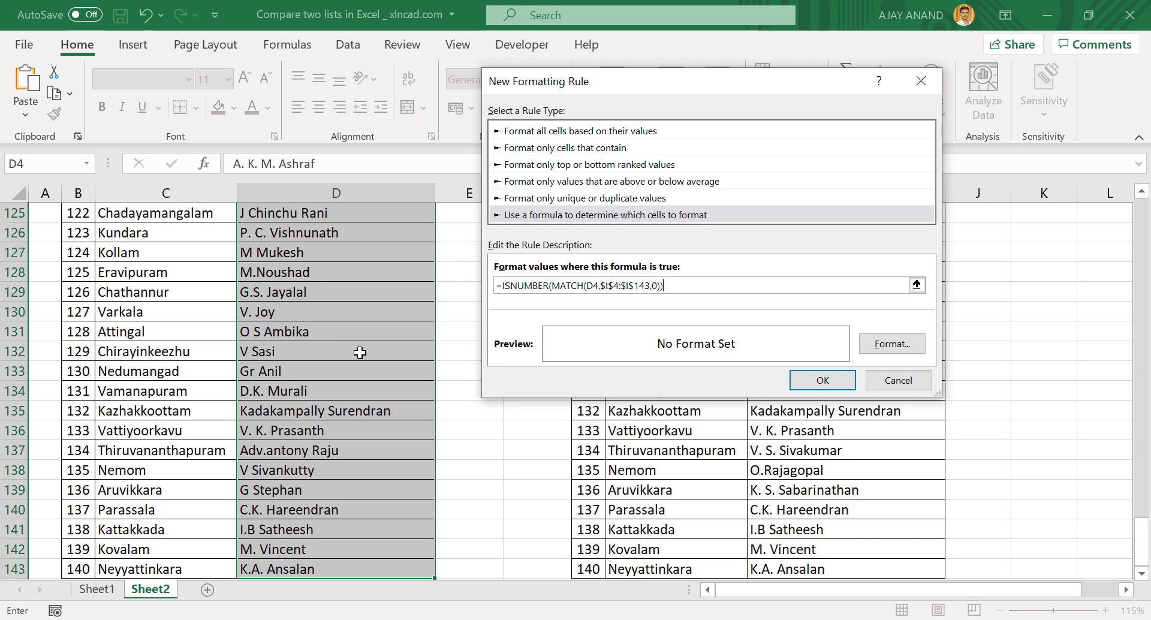
Give the rule a light orange fill and apply it to D4:D143
left_click(884, 345)
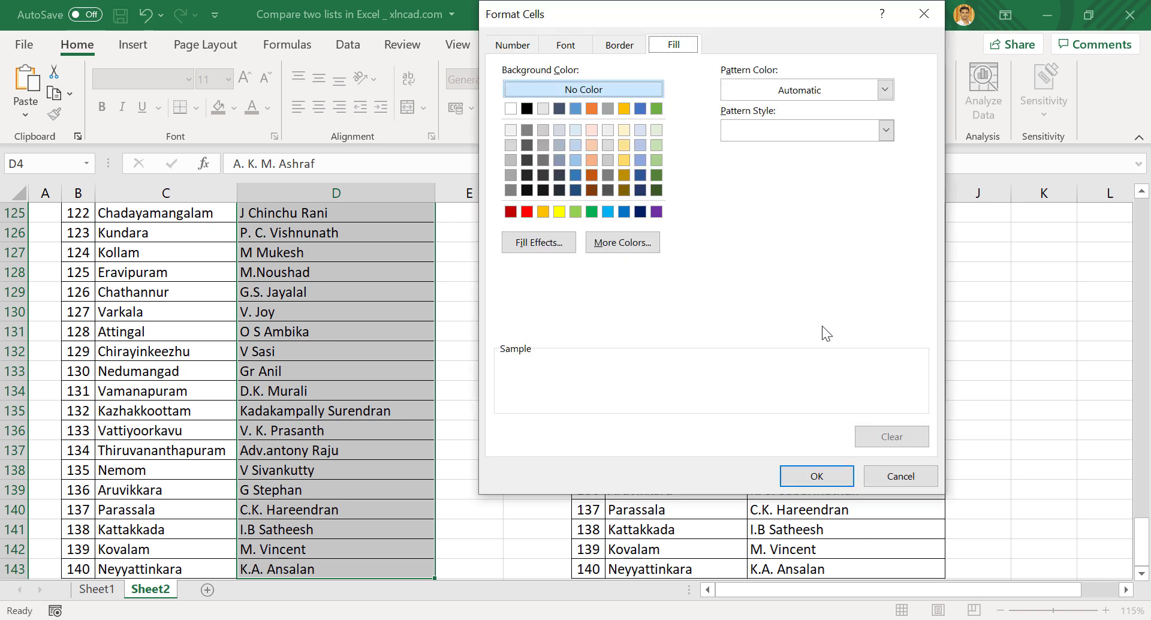
left_click(590, 159)
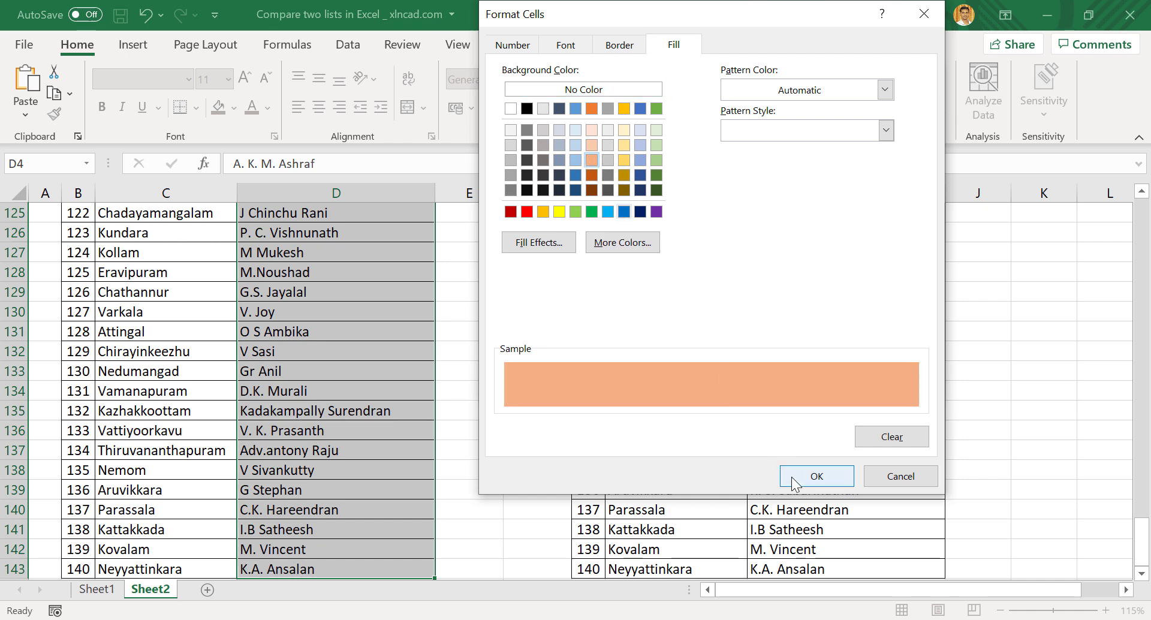
left_click(791, 476)
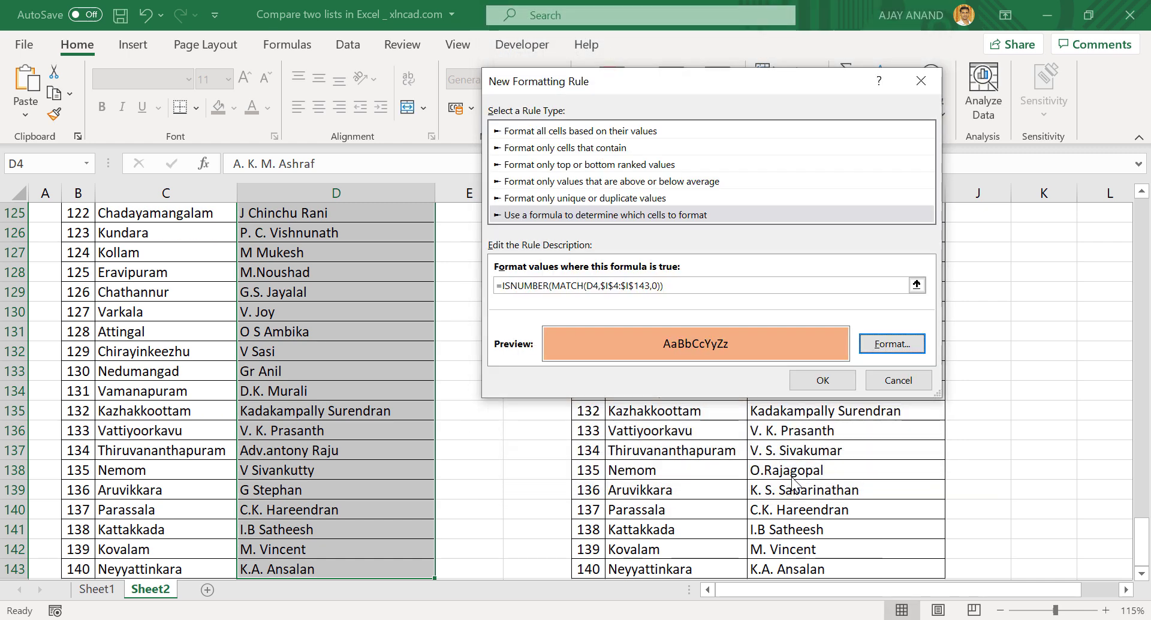
left_click(822, 380)
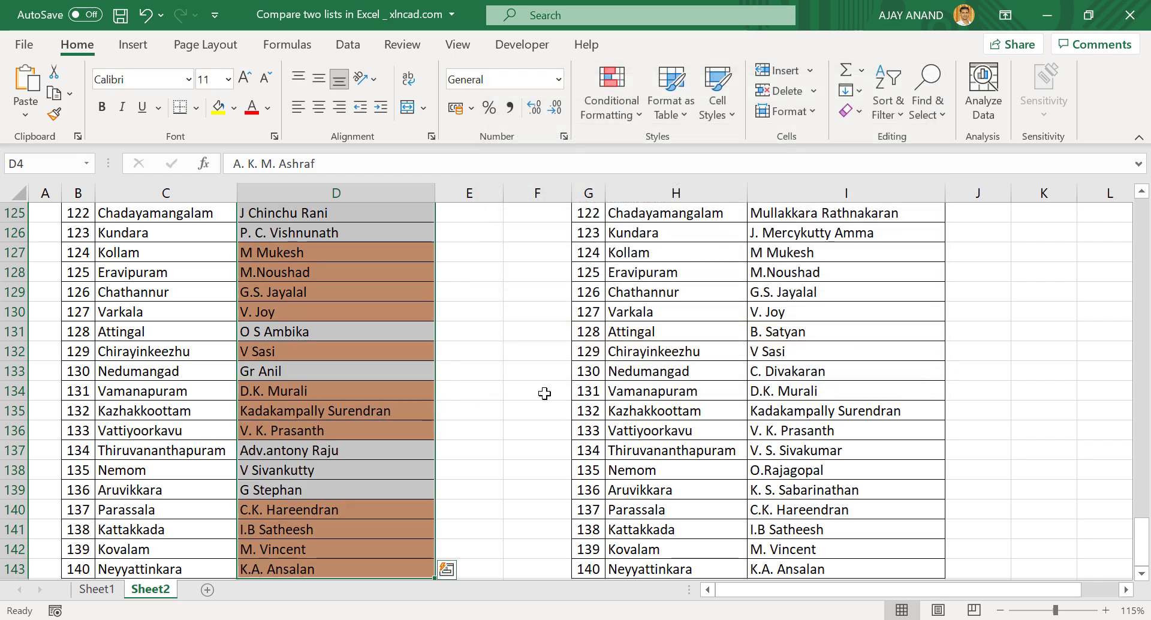
scroll(406, 384, "up", 7)
scroll(407, 383, "up", 20)
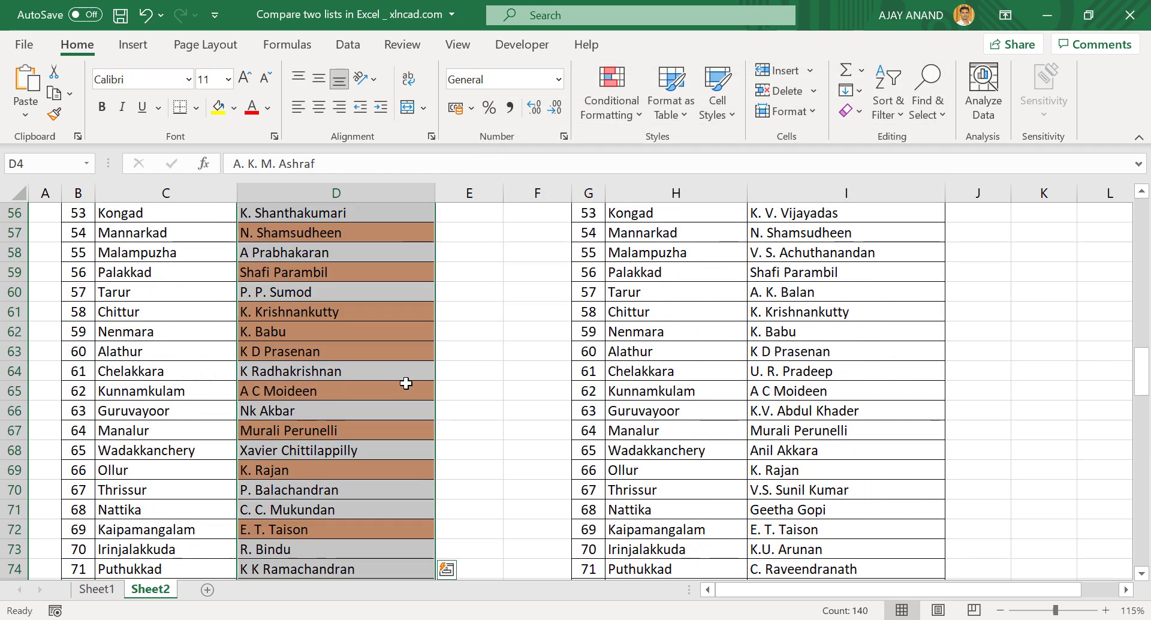
scroll(406, 383, "up", 7)
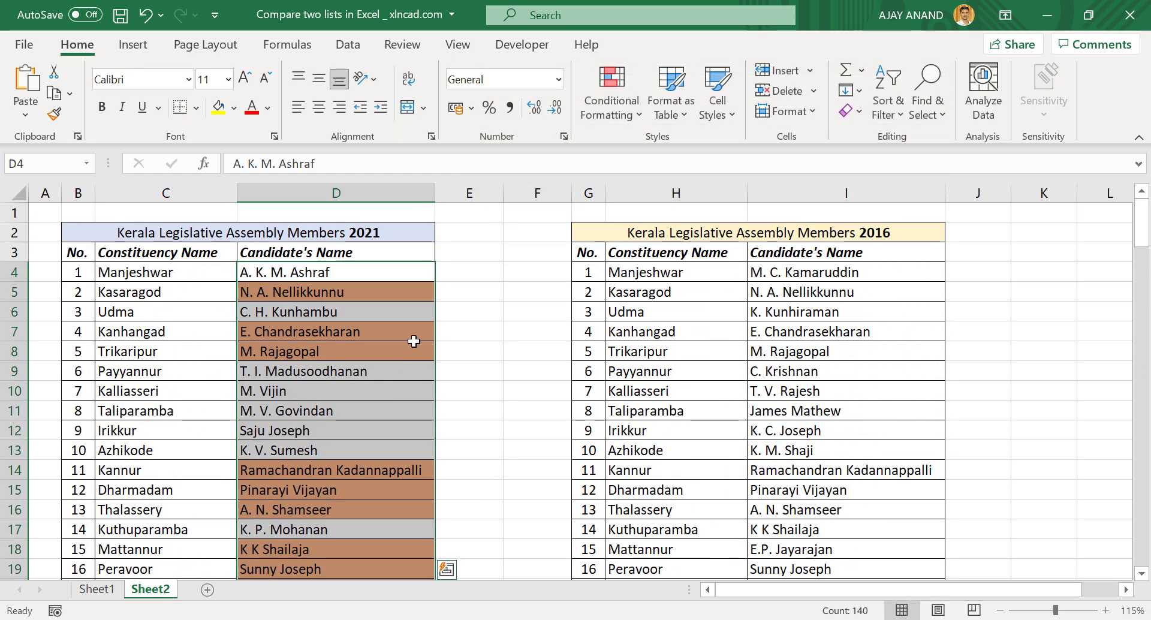
left_click(399, 300)
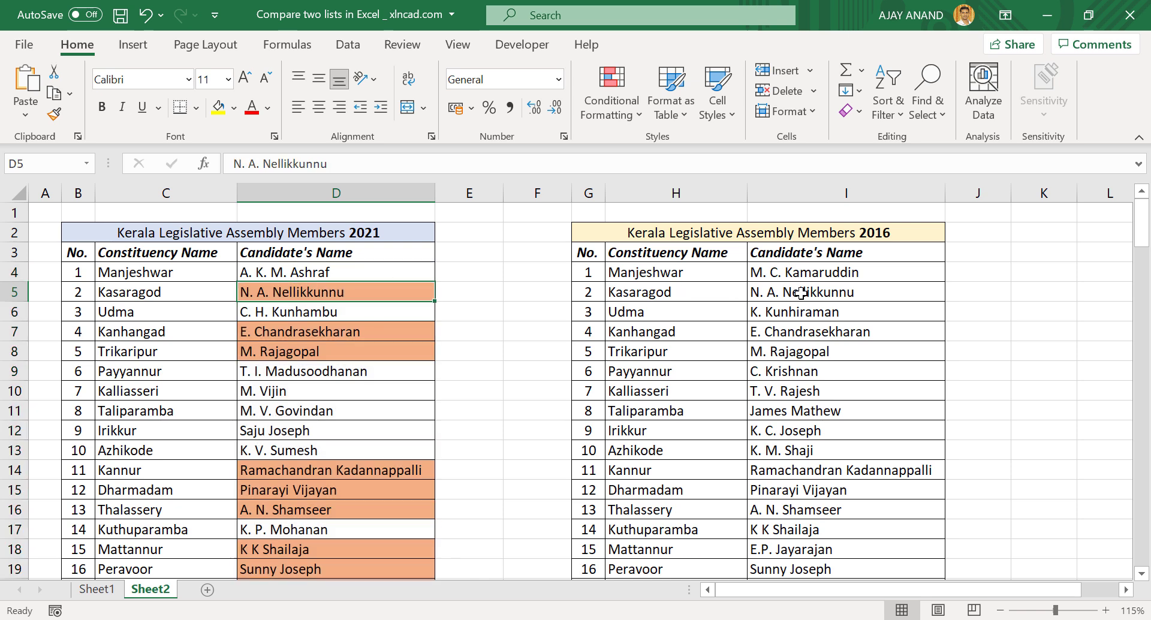
left_click(381, 331)
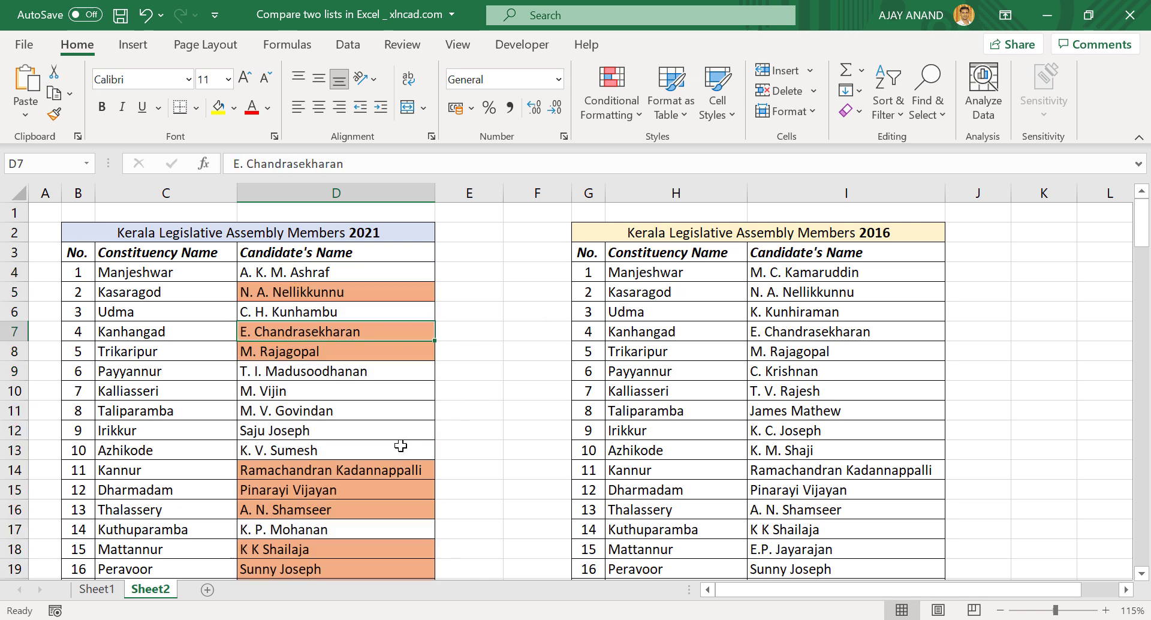
scroll(400, 446, "down", 2)
scroll(359, 402, "down", 1)
scroll(357, 402, "down", 1)
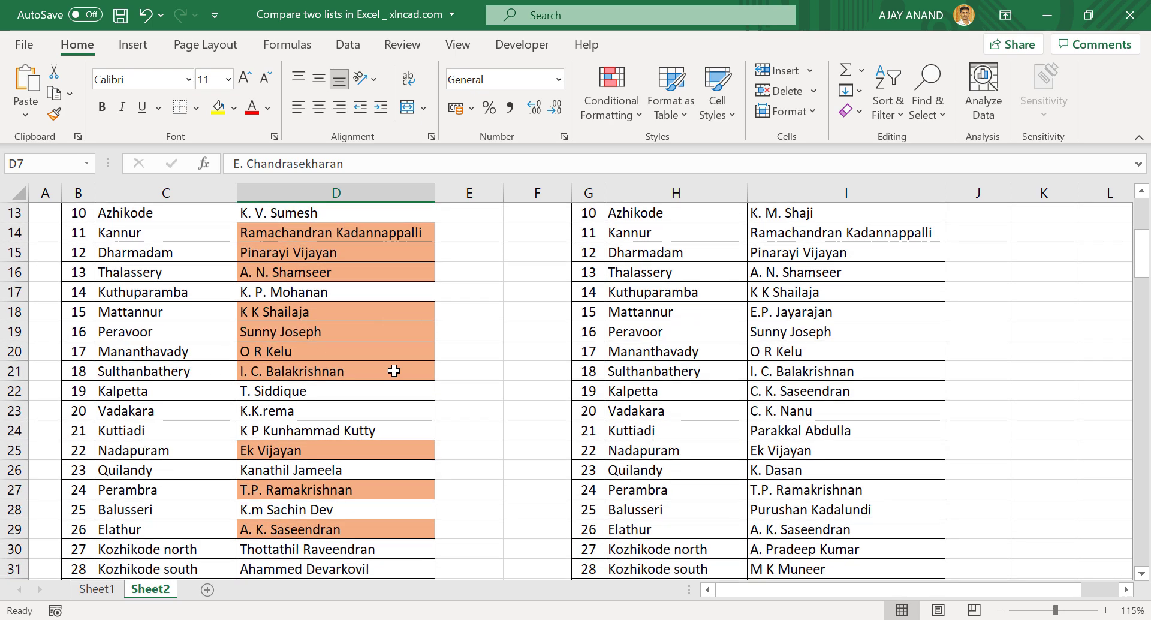